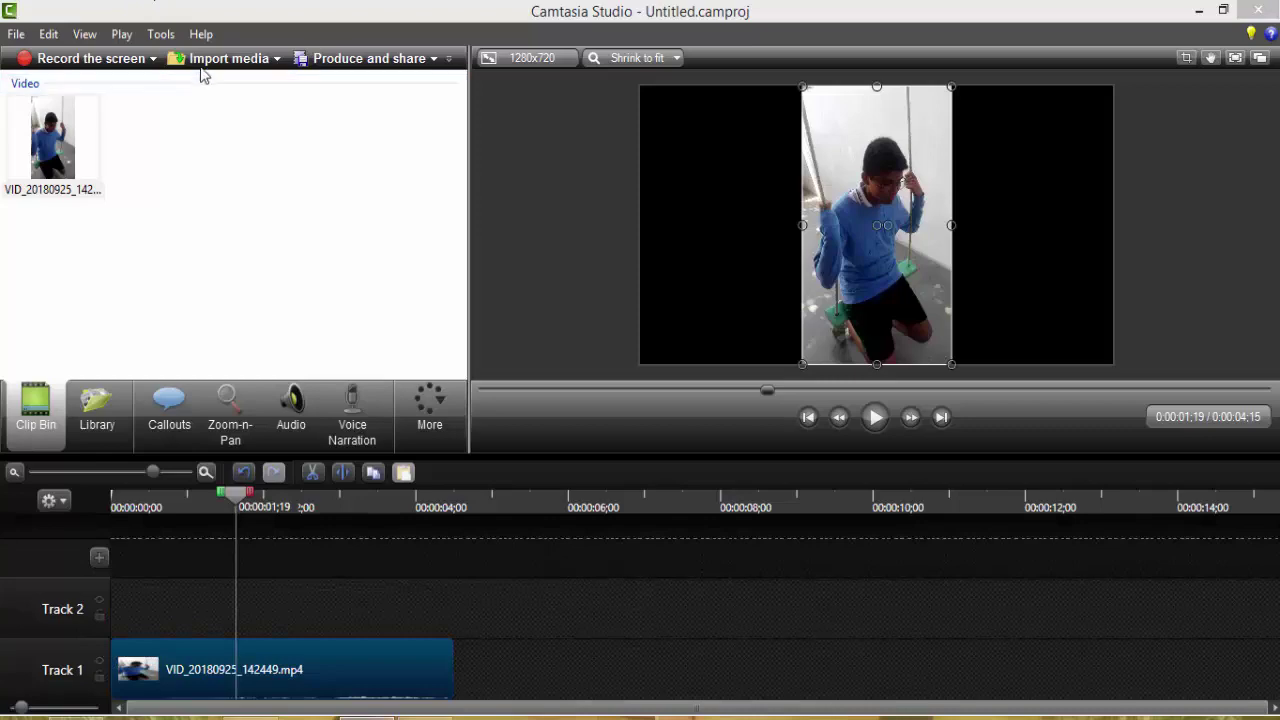
Import the audio file Cuack.mp3 from the Documents folder into the project media
click(208, 60)
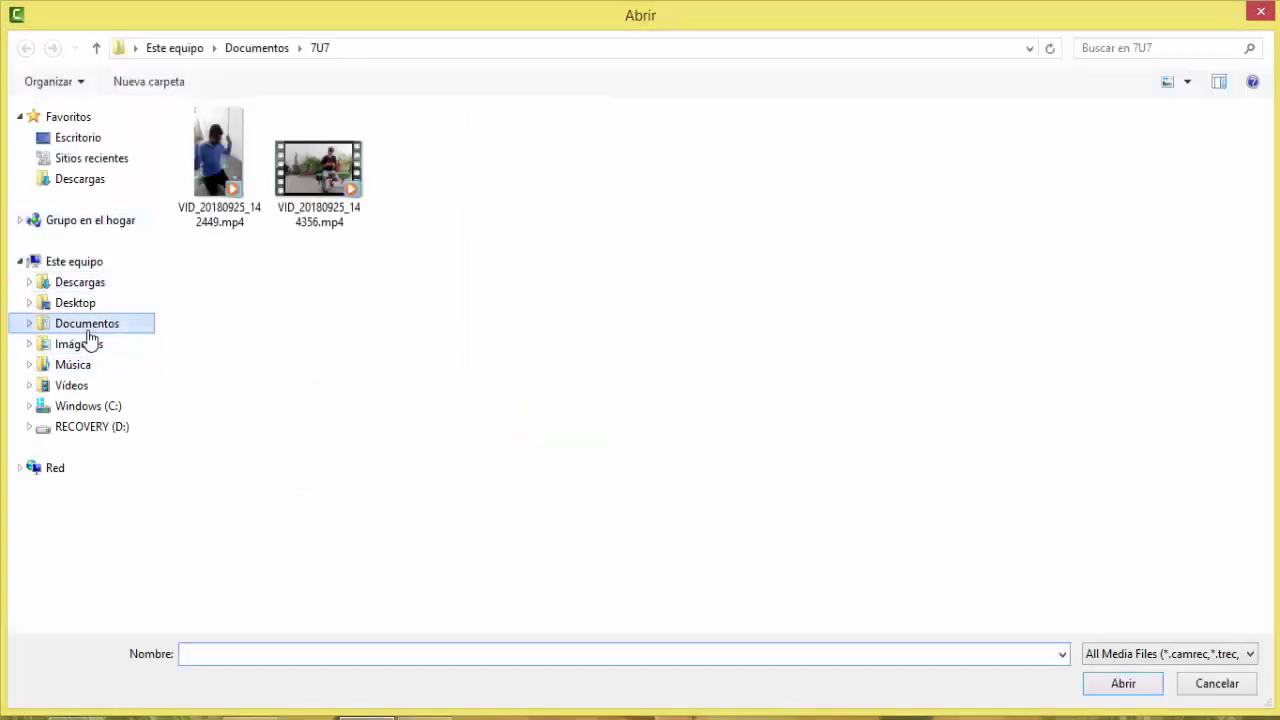
click(88, 330)
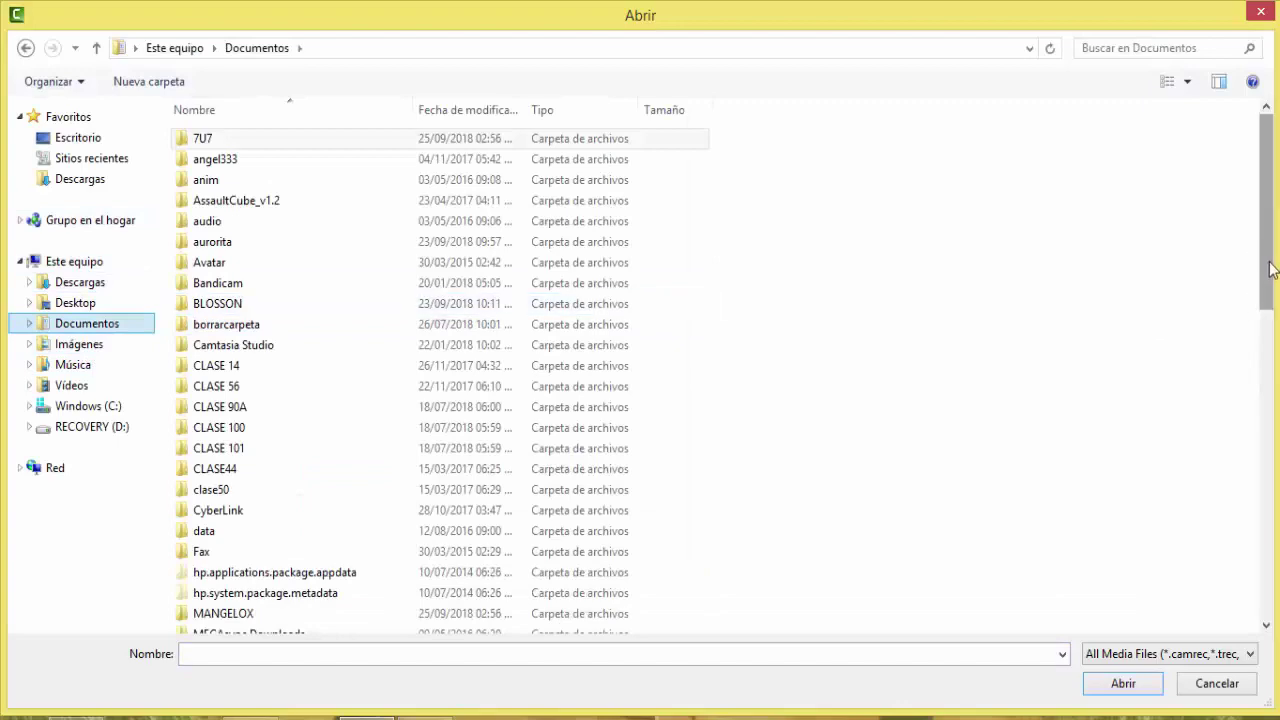
drag(1272, 268, 1268, 320)
double_click(314, 606)
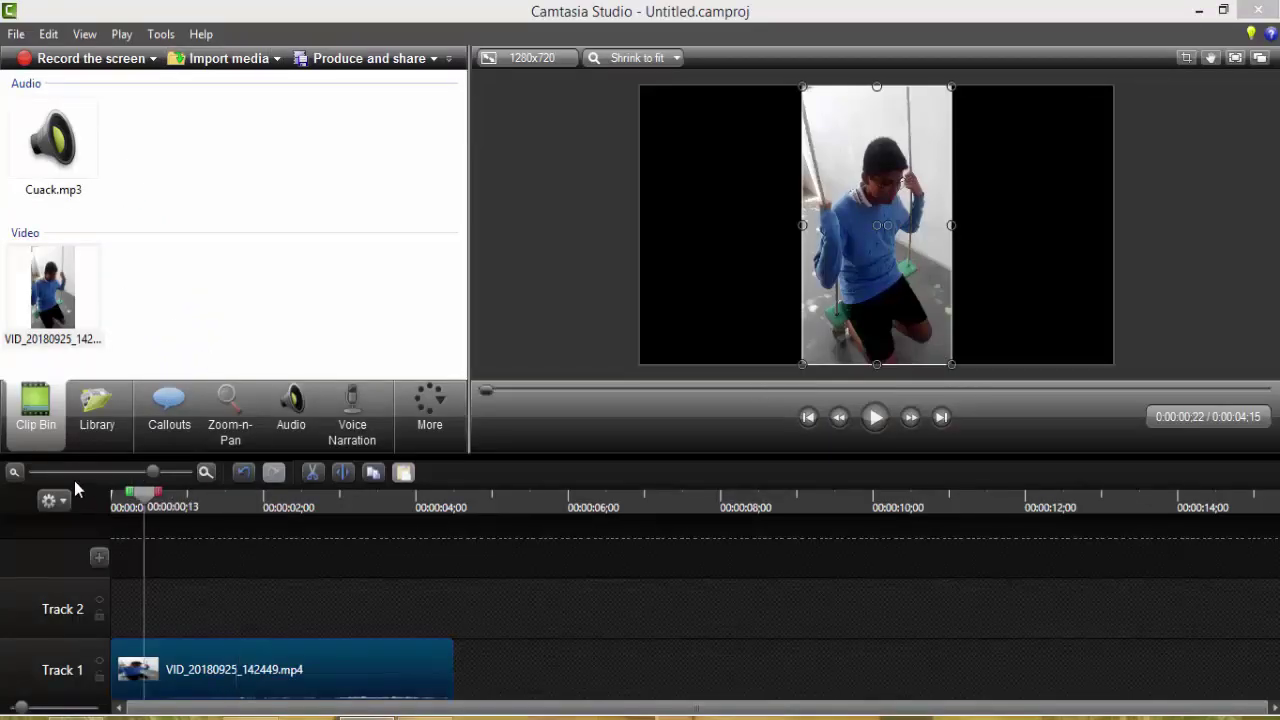
Place Cuack.mp3 on Track 2 at the start of the timeline, above the video clip
click(63, 165)
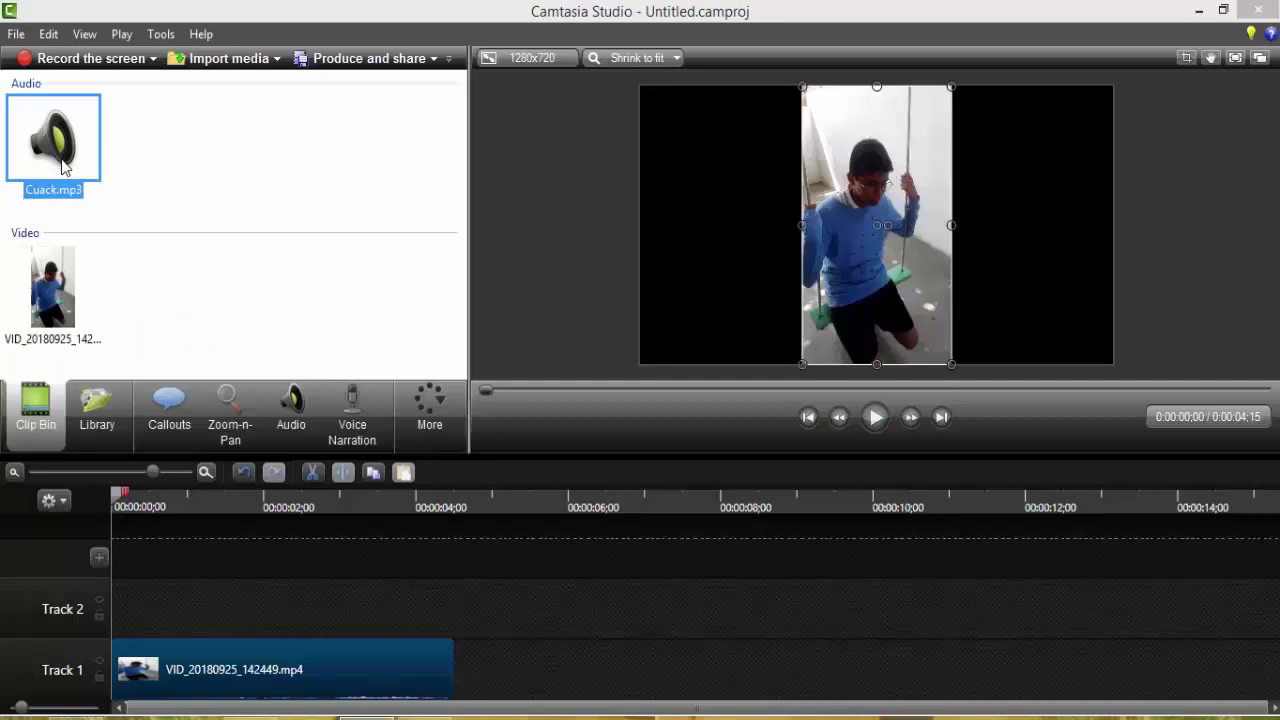
drag(63, 165, 134, 466)
drag(115, 614, 114, 611)
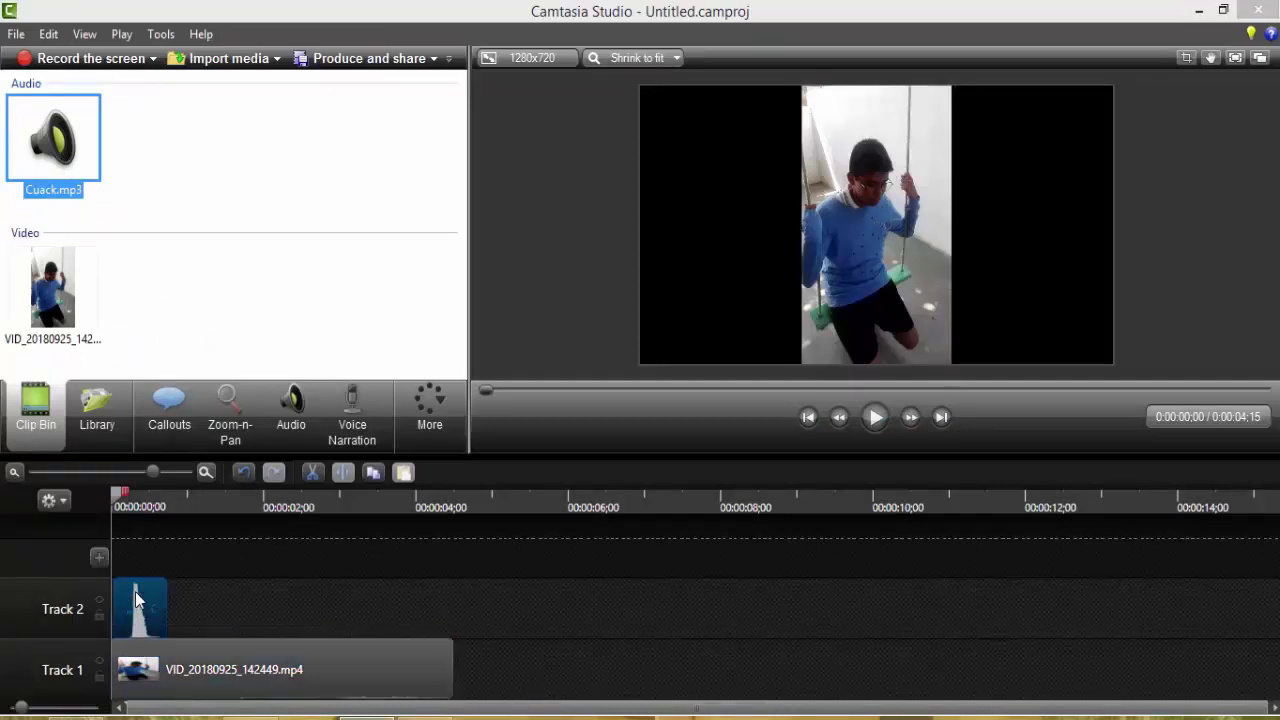
click(106, 469)
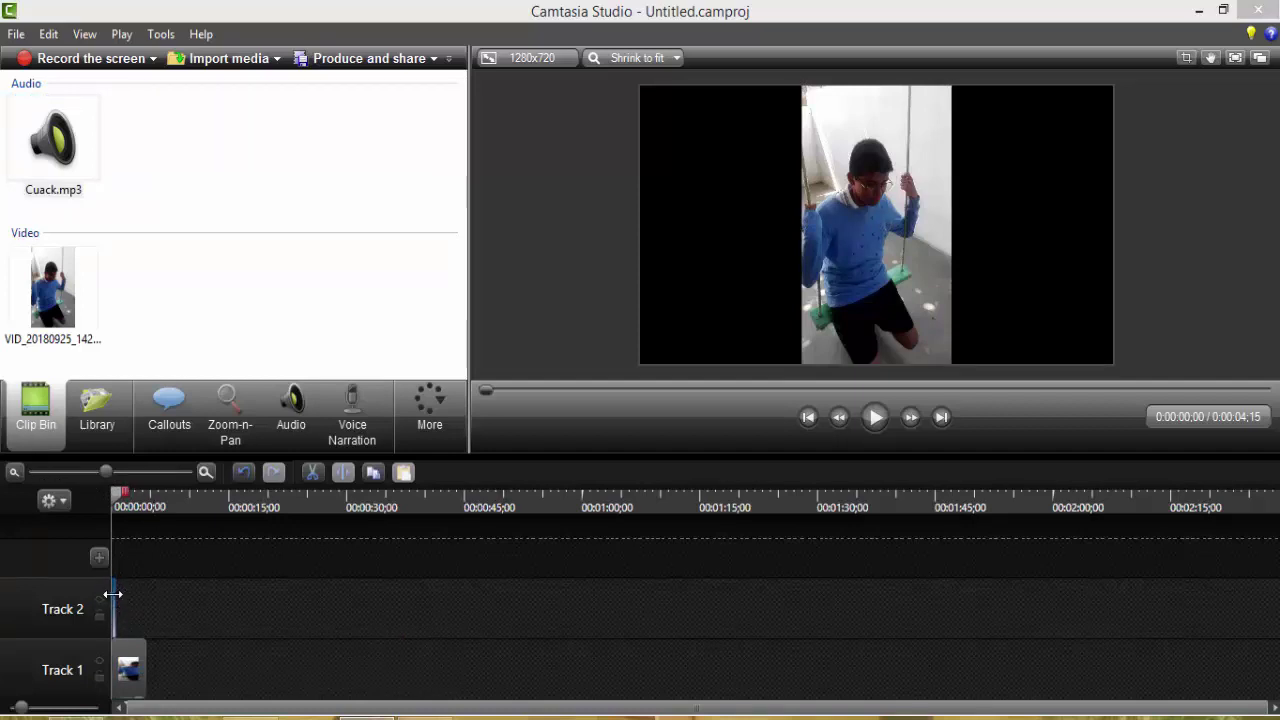
click(213, 478)
click(213, 478)
click(213, 478)
click(210, 476)
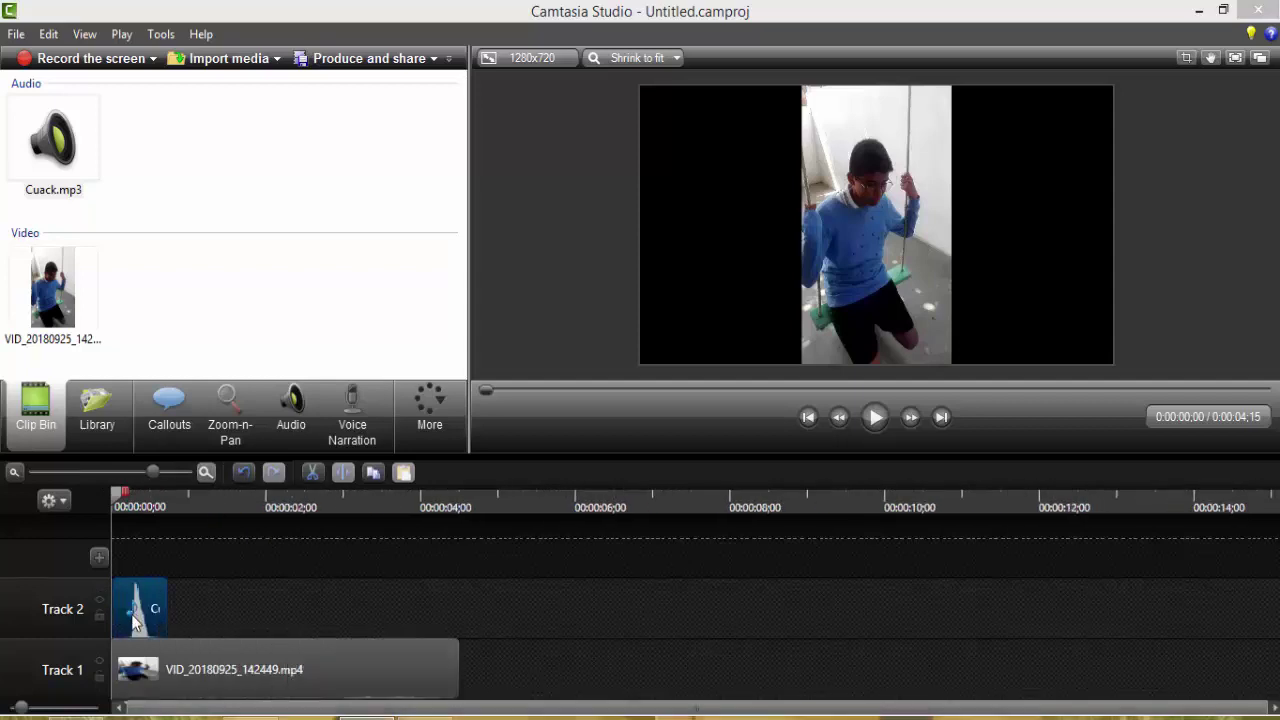
mouse_move(130, 600)
mouse_down()
mouse_move(288, 600)
mouse_move(123, 592)
mouse_up()
Split the video clip on Track 1 at 0:00:02;12 and move the second piece away to leave a gap
click(200, 668)
scroll(200, 668, down, 3)
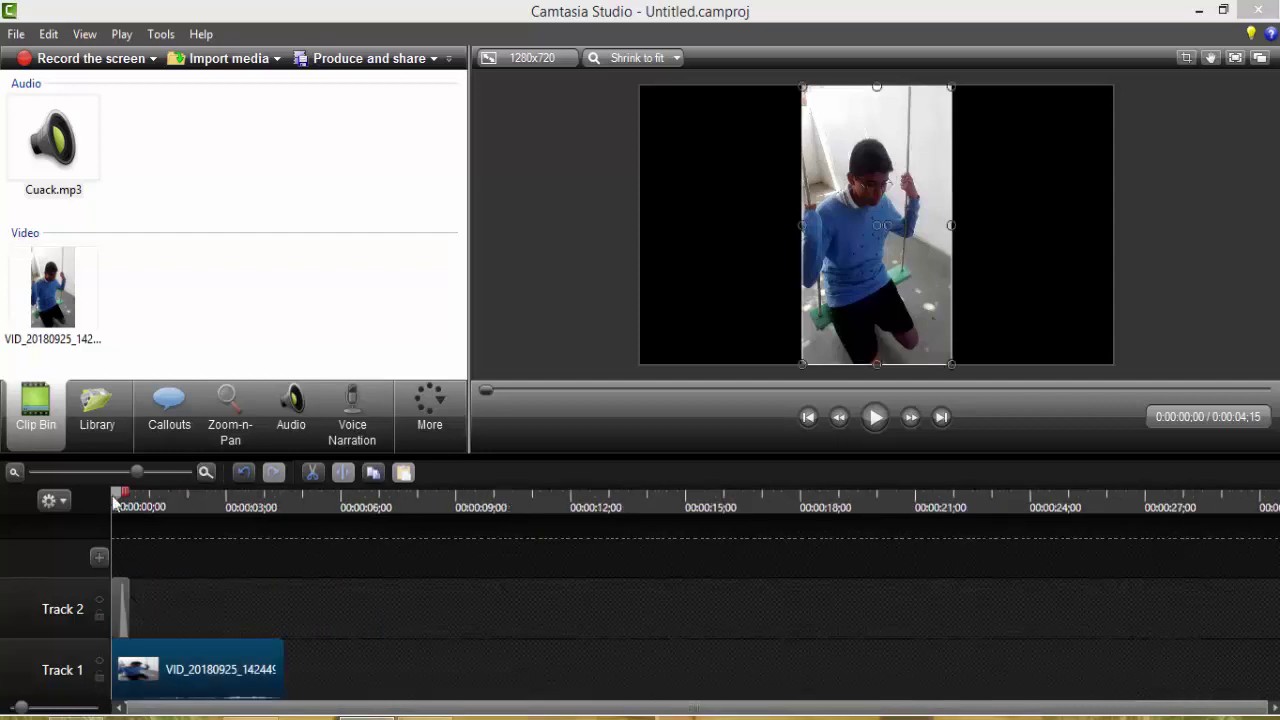
click(207, 512)
drag(211, 519, 188, 518)
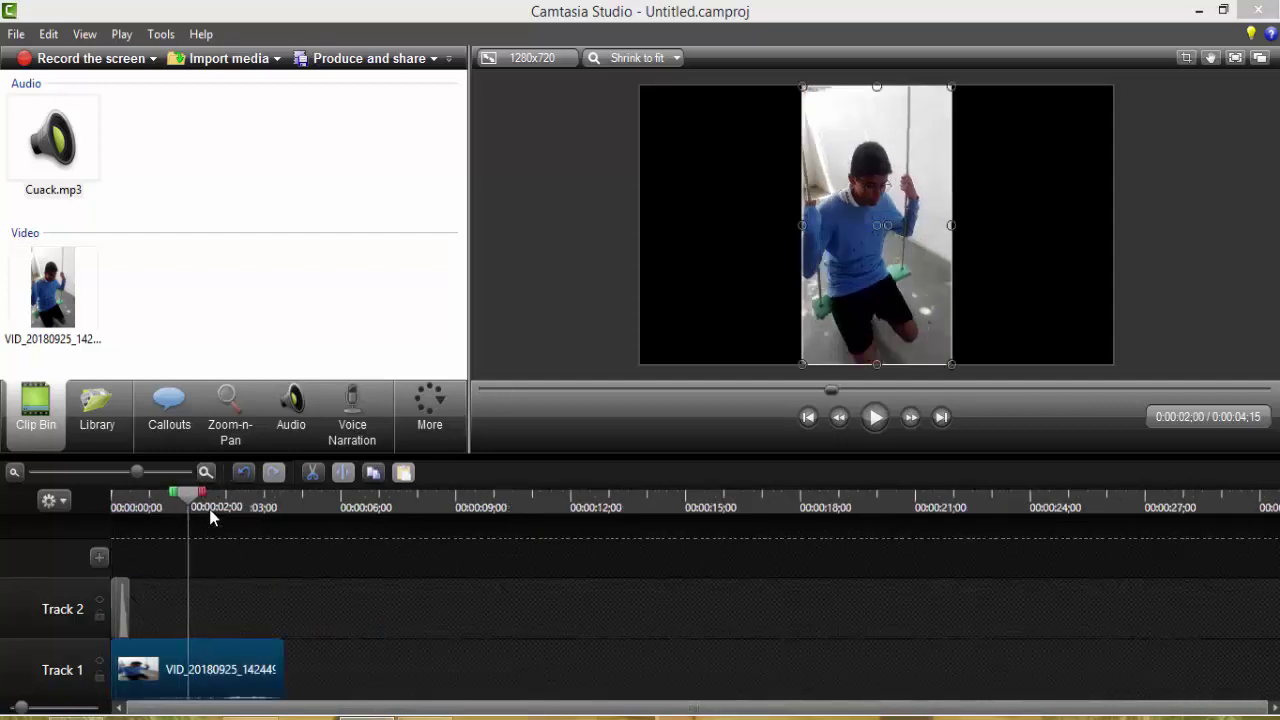
click(209, 517)
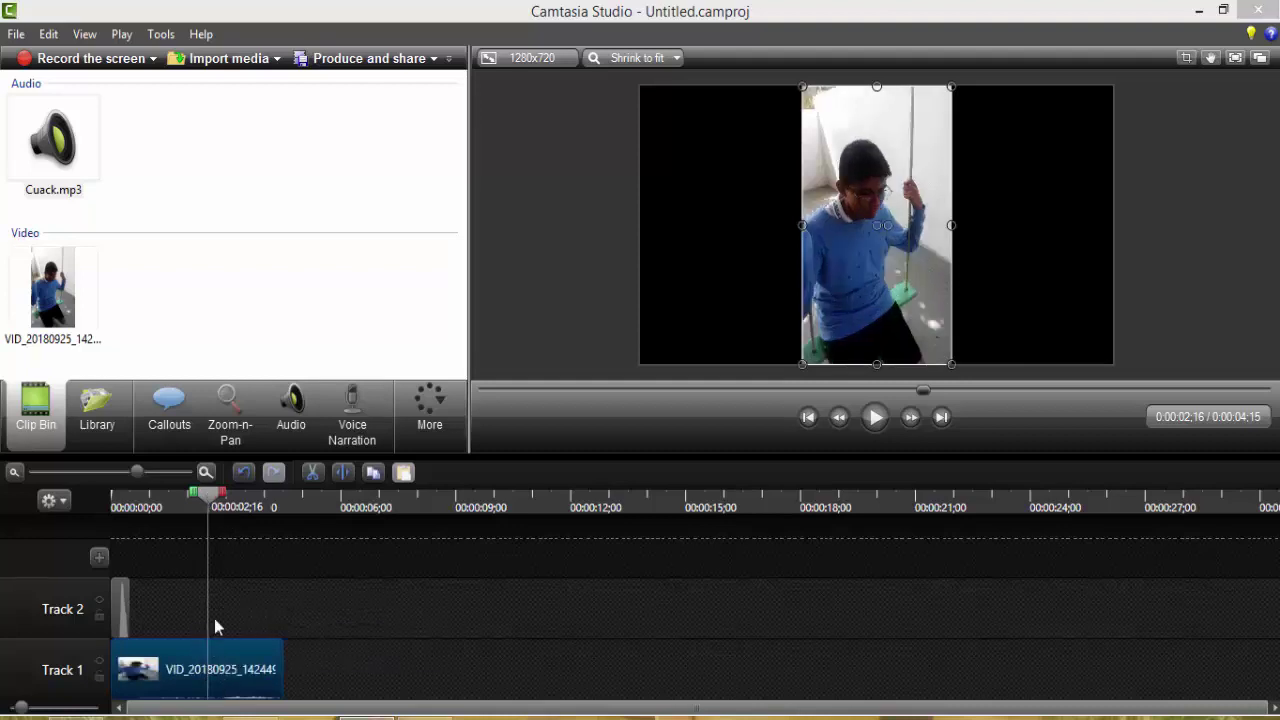
click(215, 508)
scroll(260, 560, up, 1)
click(264, 510)
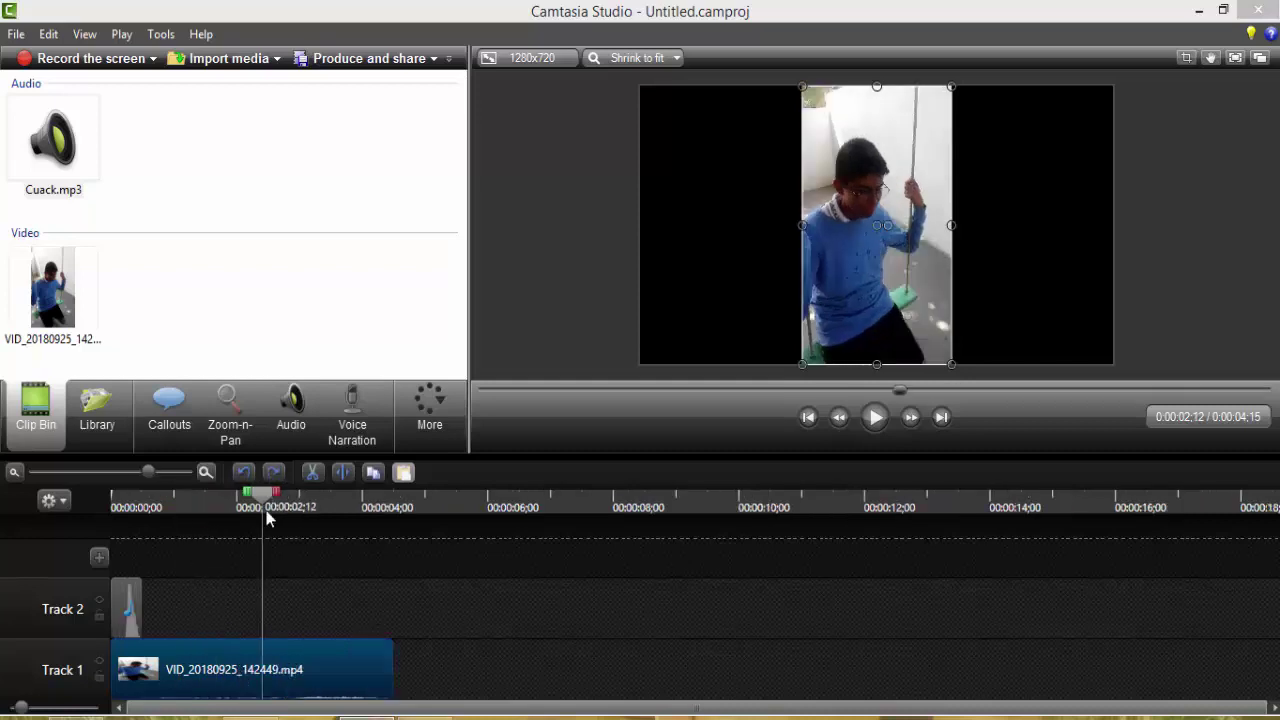
key(s)
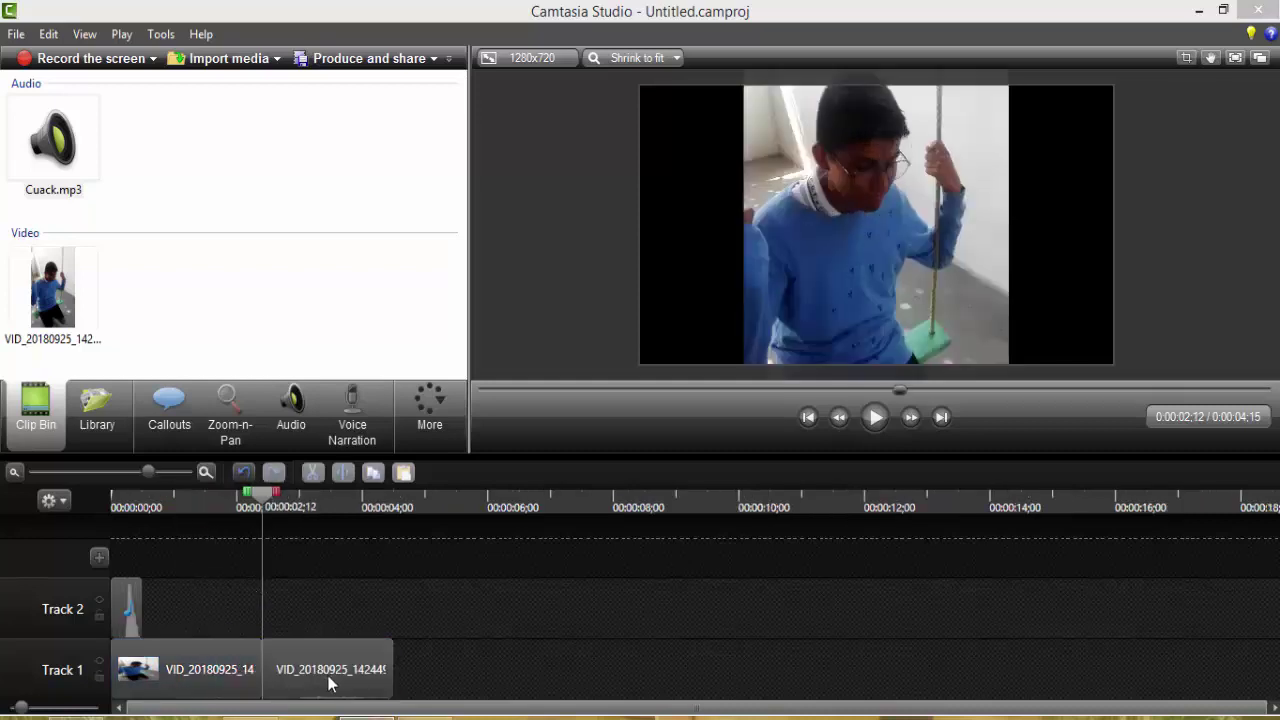
drag(328, 680, 273, 664)
Extend the frame at 0:00:00;25 in the first video piece on Track 1 and play the timeline
click(164, 660)
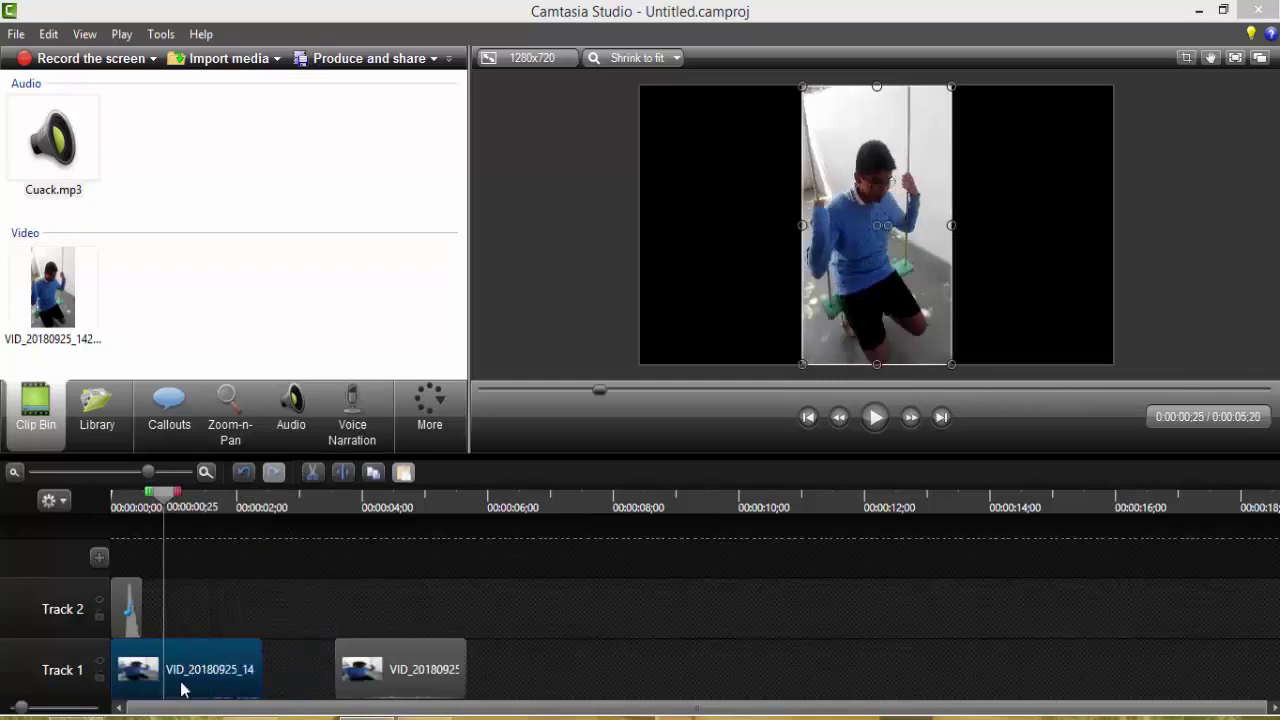
right_click(188, 660)
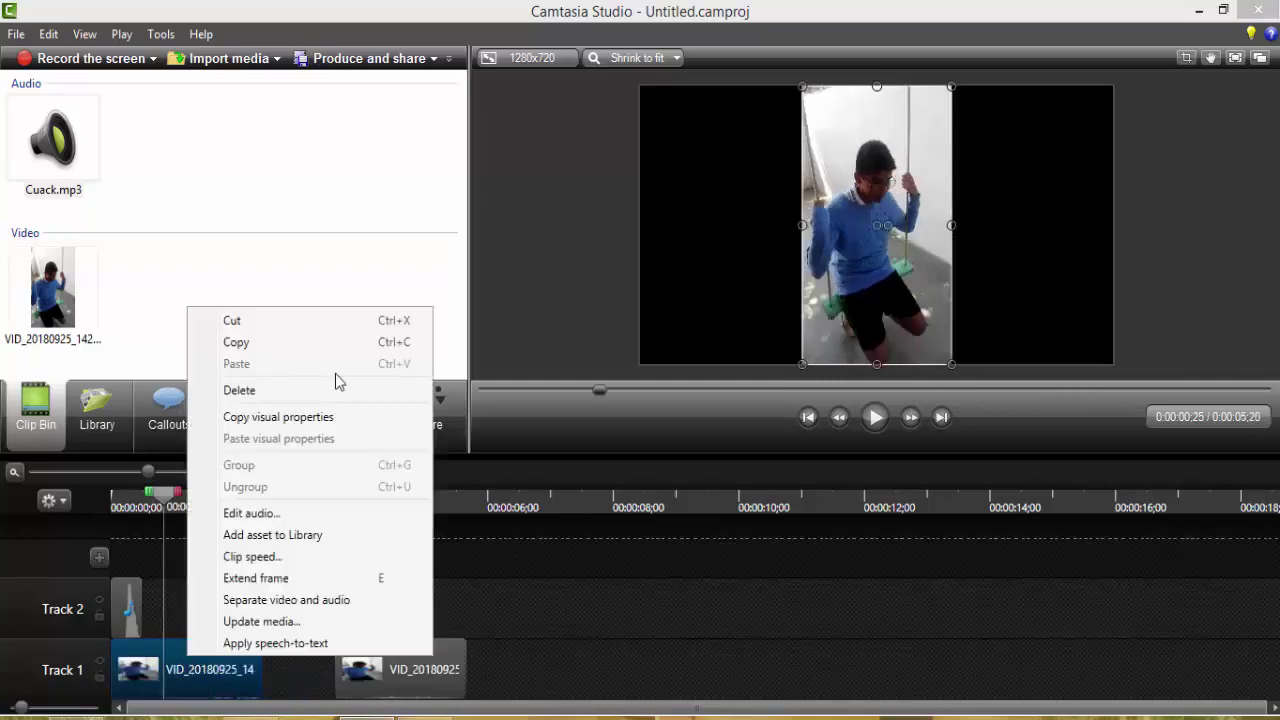
click(315, 582)
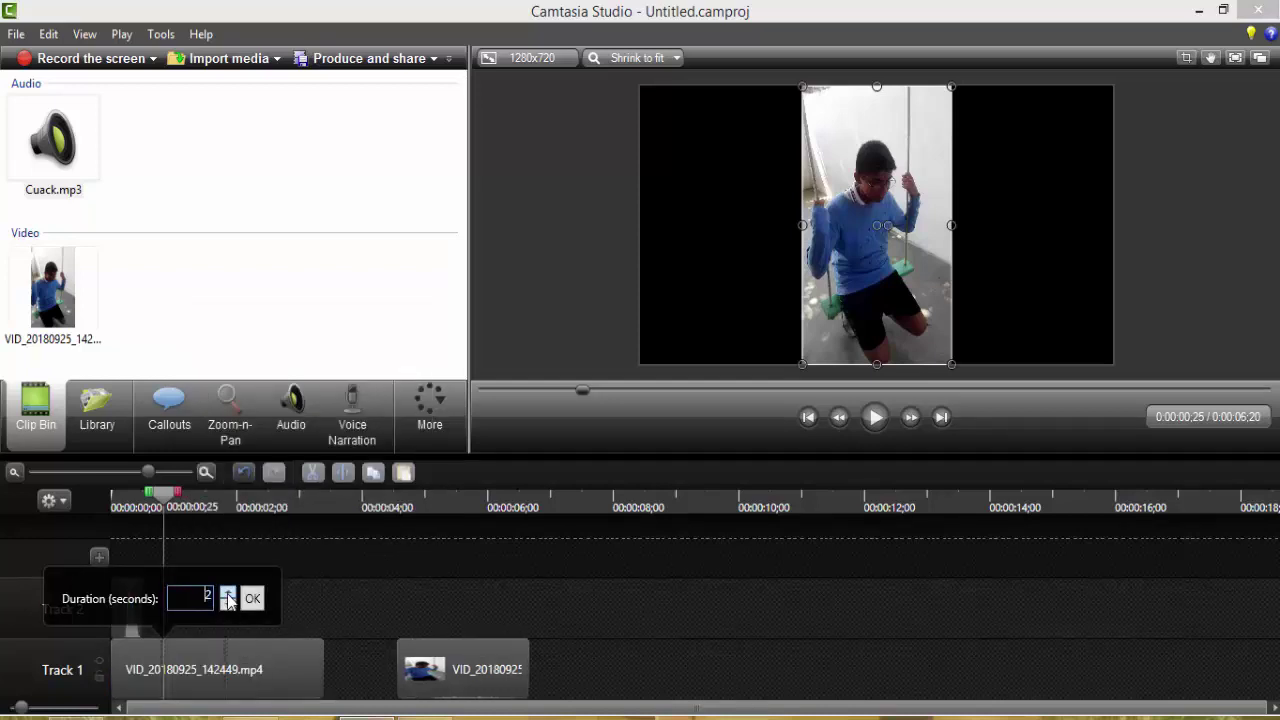
key(Return)
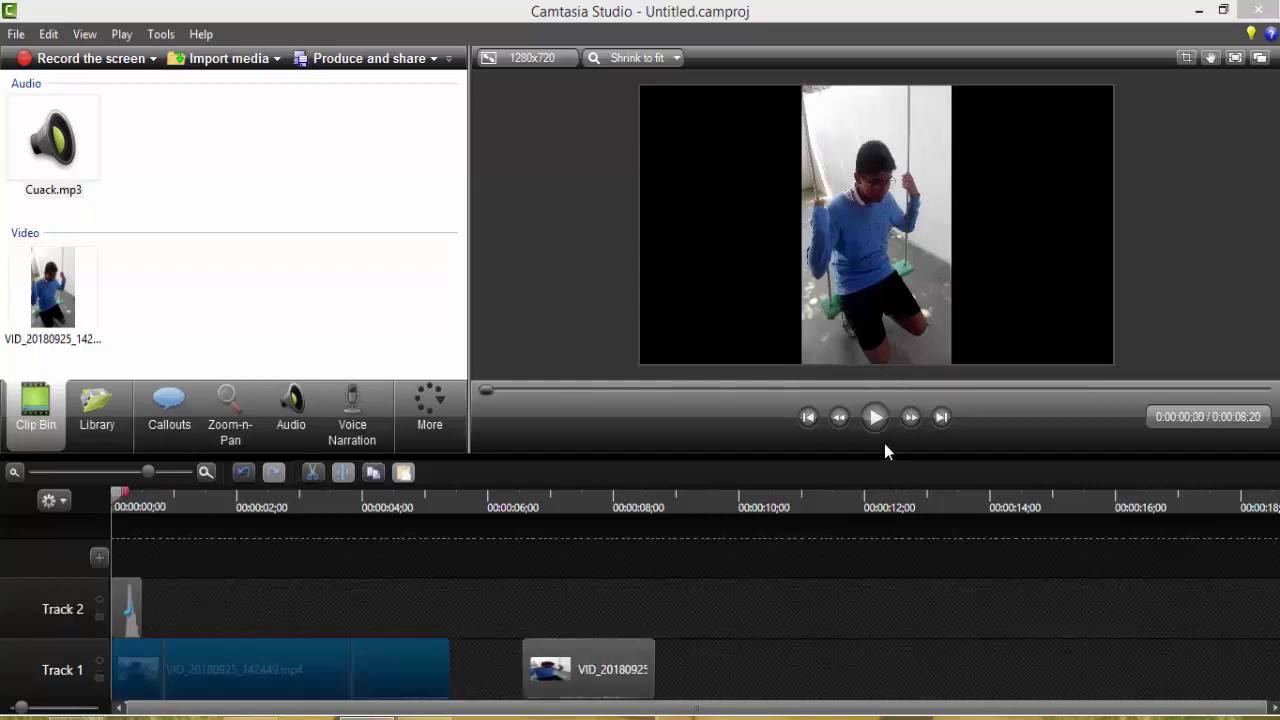
click(877, 430)
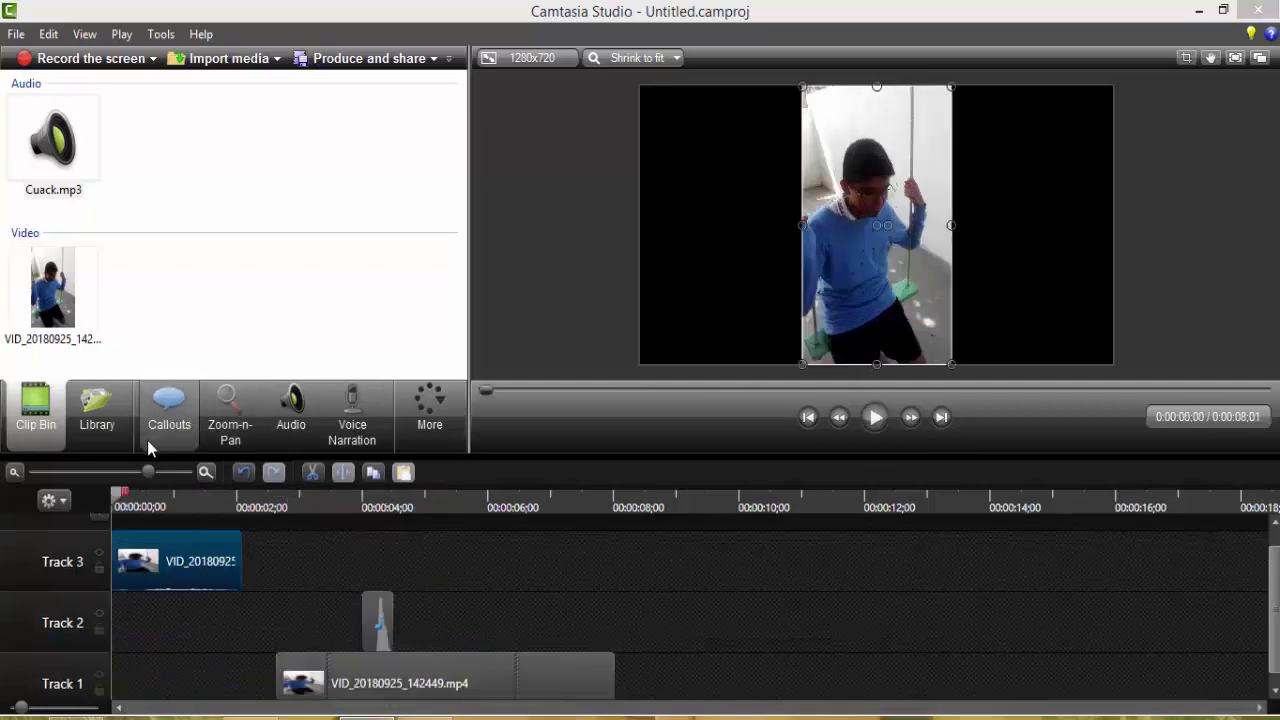
Add a plain text callout reading "HOLAXD" at the start of the timeline
click(178, 424)
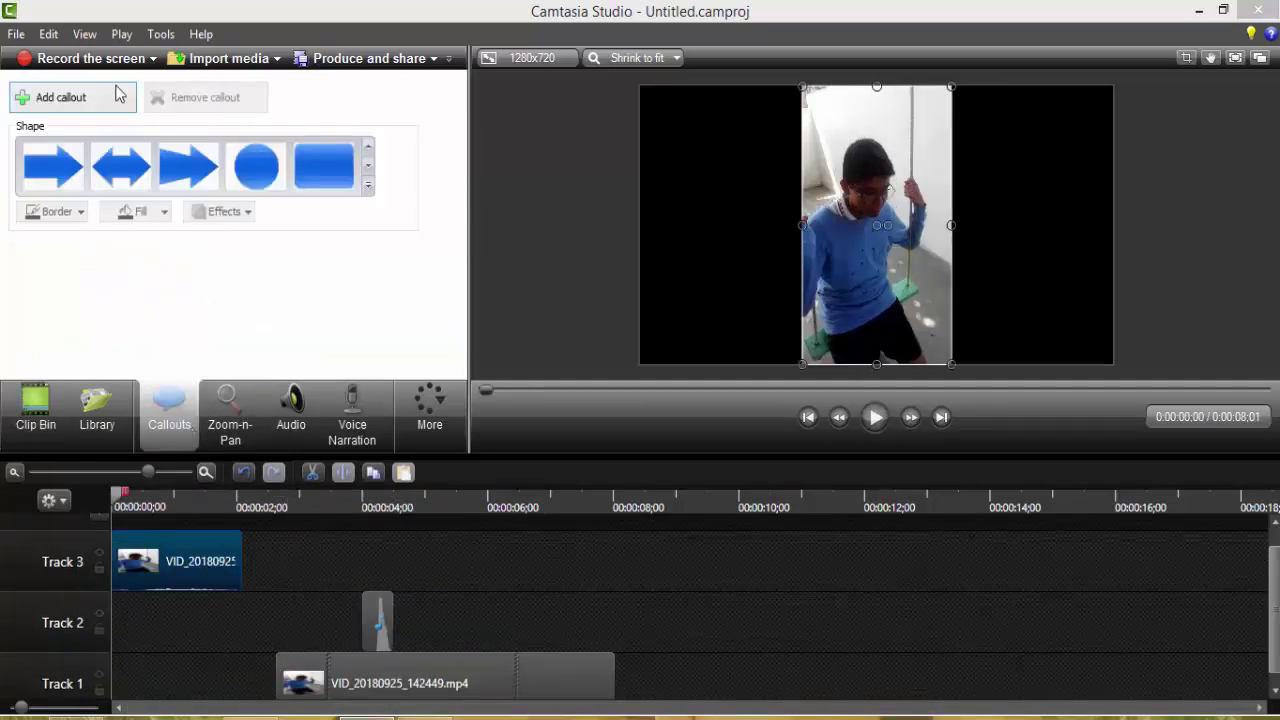
click(369, 187)
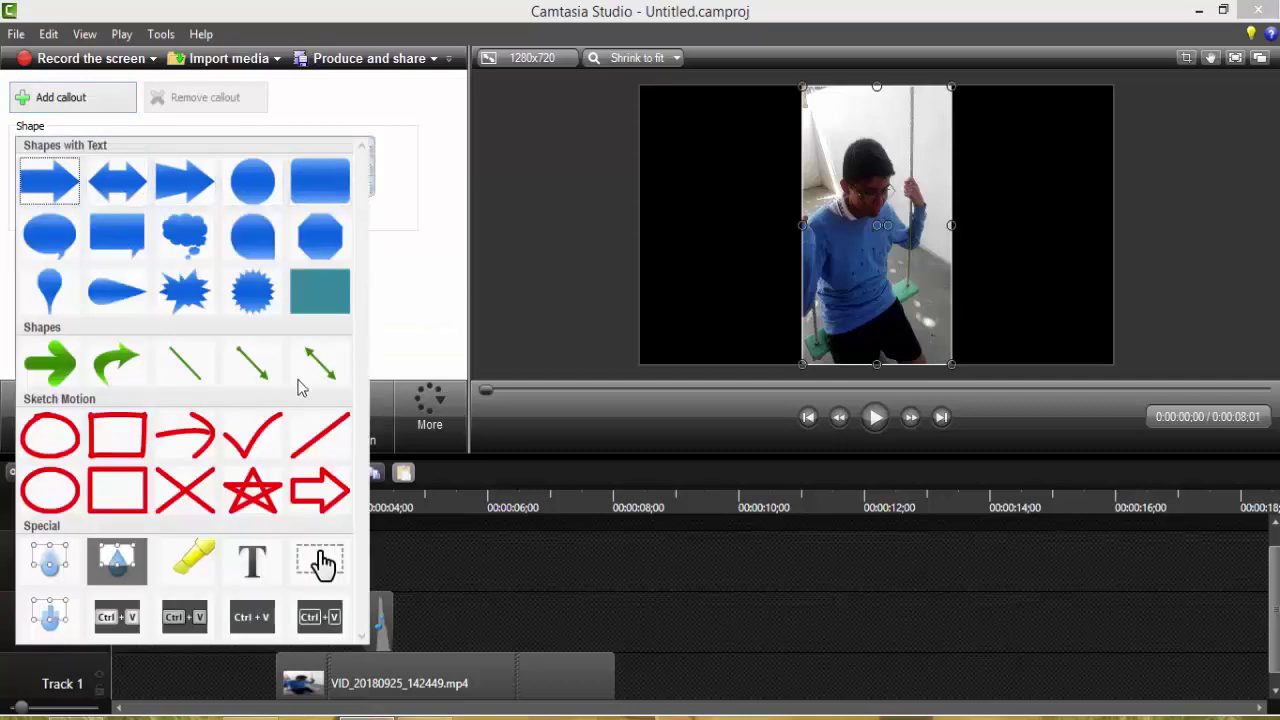
click(266, 568)
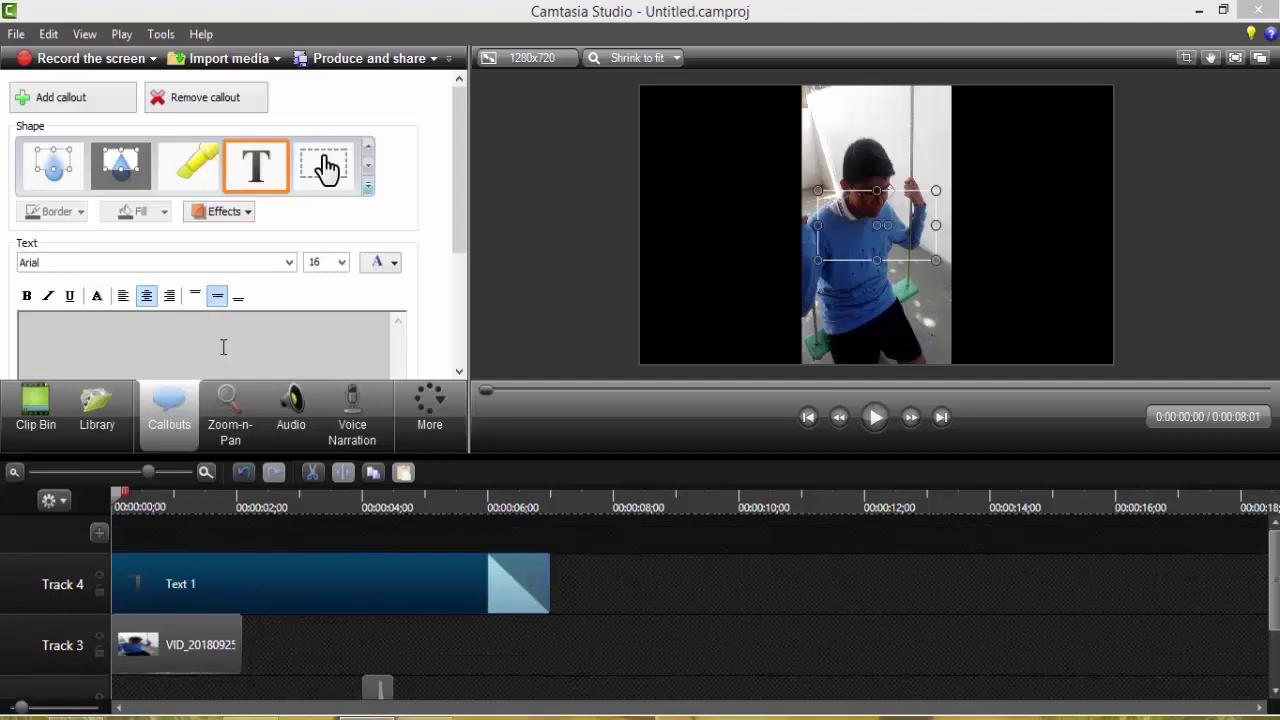
text(HOLAXD)
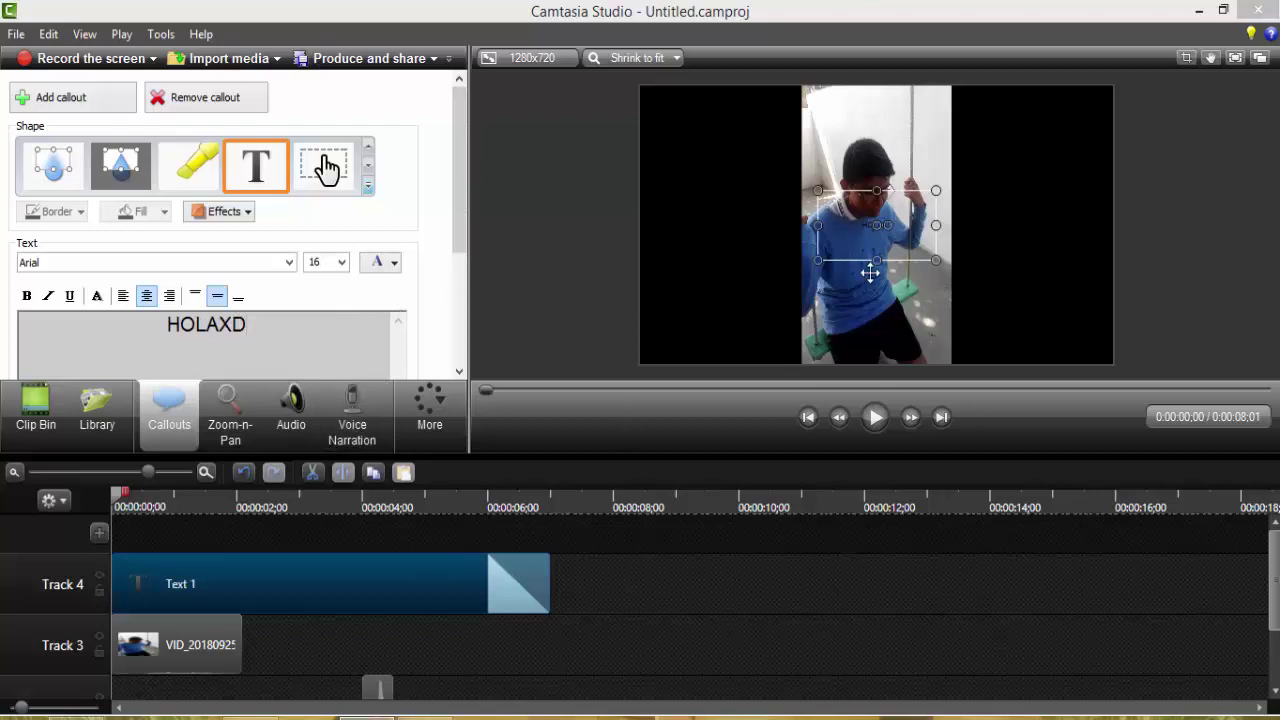
drag(872, 258, 860, 274)
Move the Track 3 video on the canvas to X -351, Y -46 and show its visual properties
drag(893, 167, 765, 185)
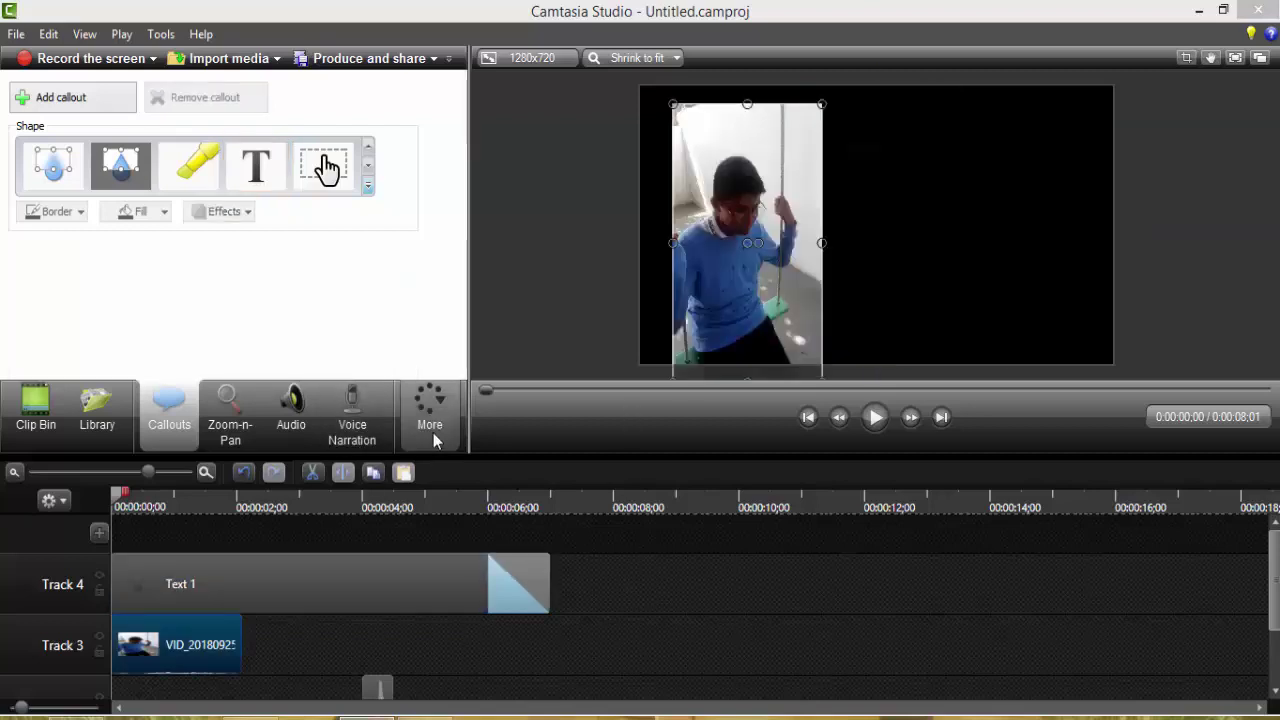
click(430, 405)
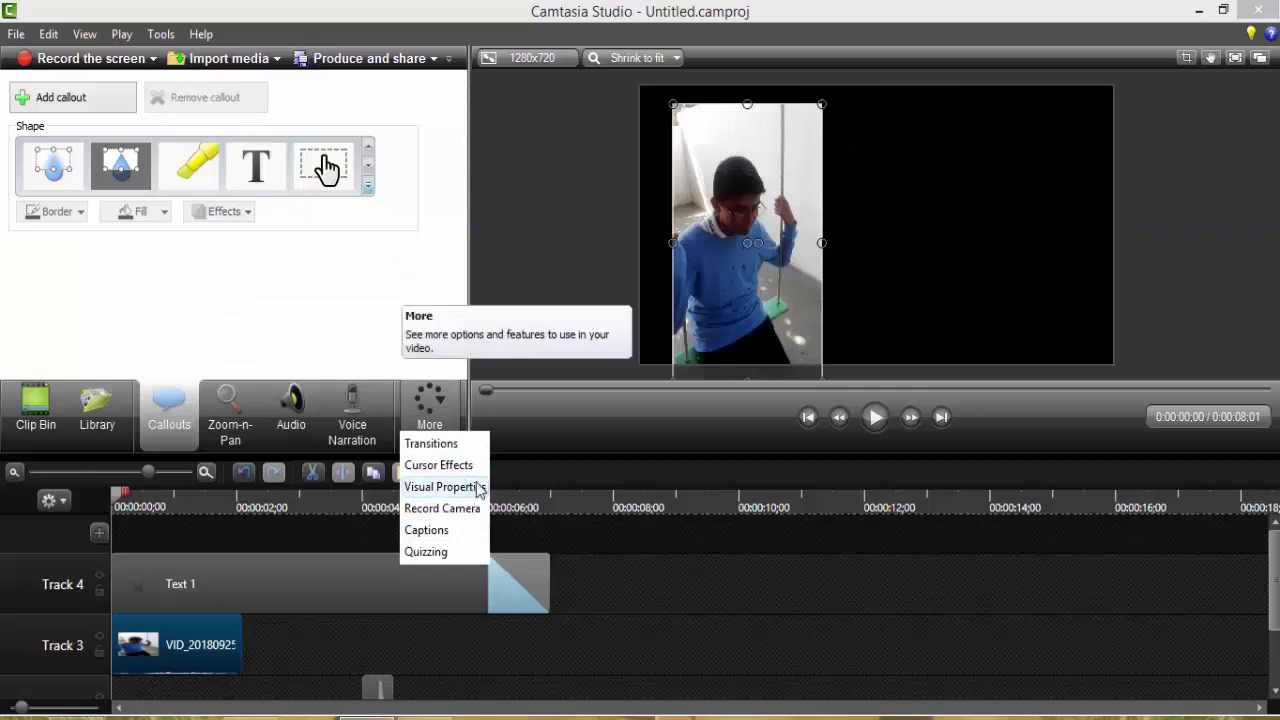
click(440, 487)
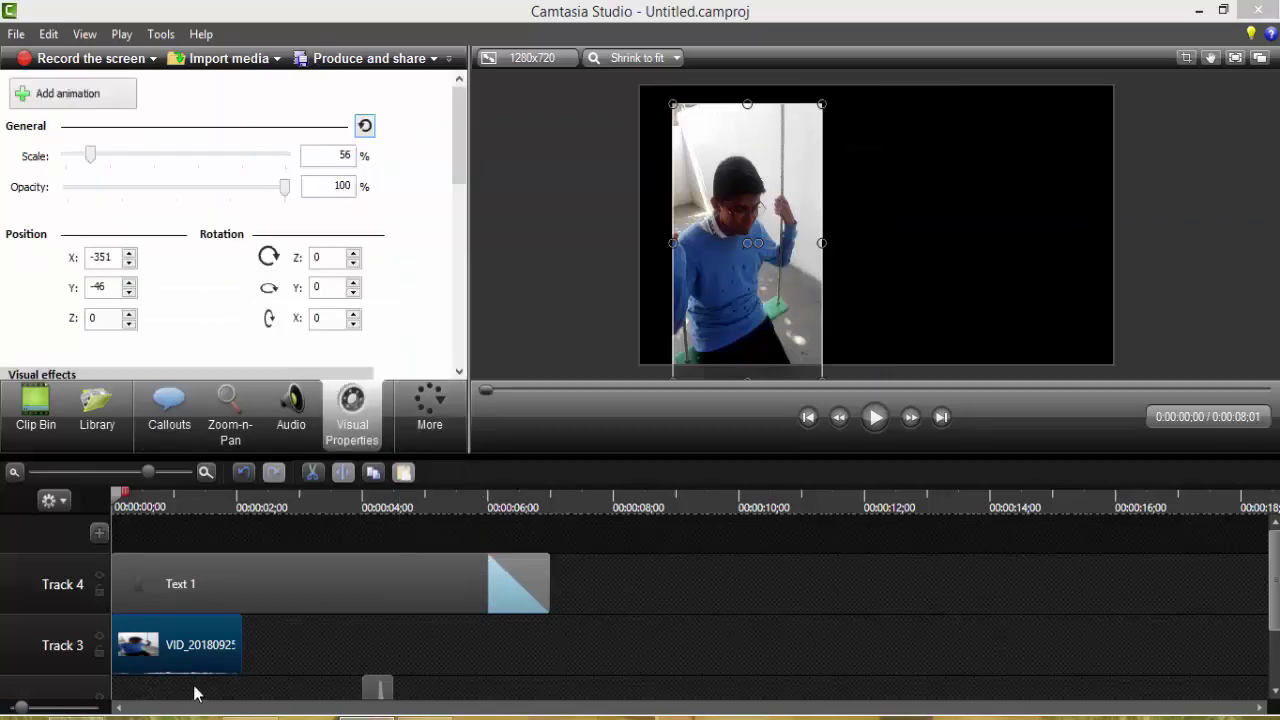
Add an animation to the Track 3 clip that shifts the video across the canvas, adjust its timing and preview it
click(70, 100)
drag(773, 264, 848, 237)
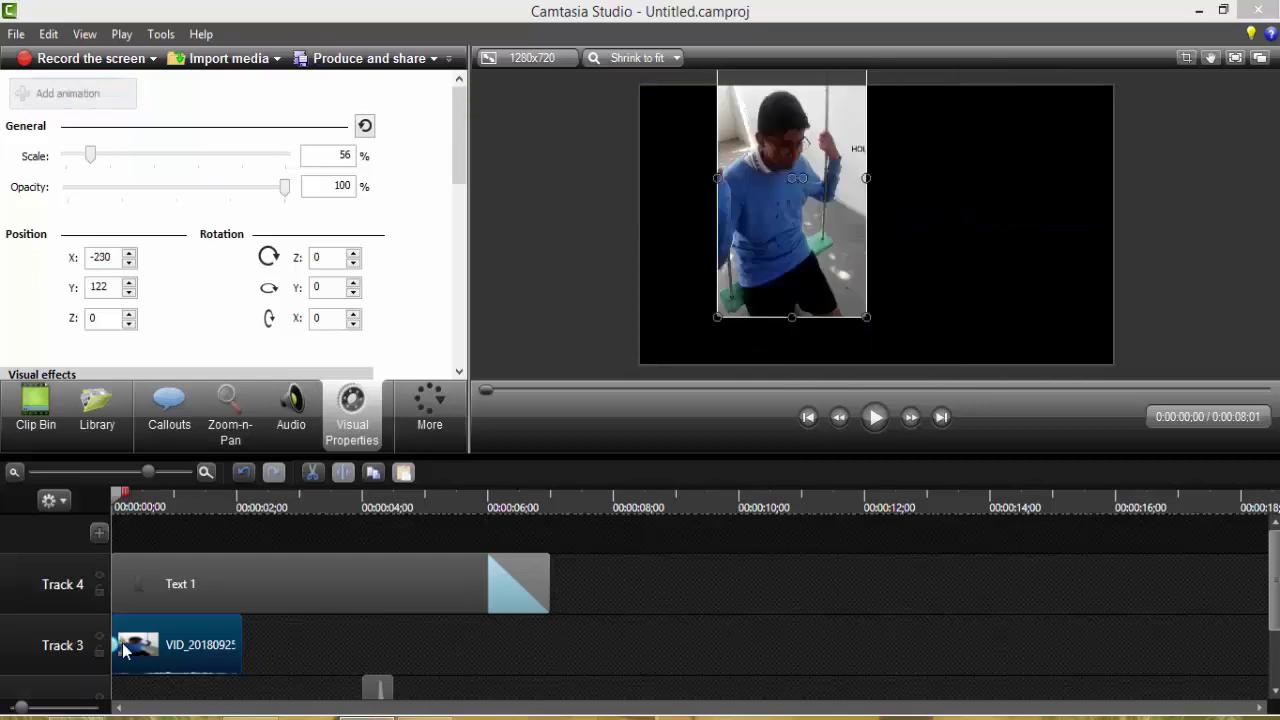
click(118, 650)
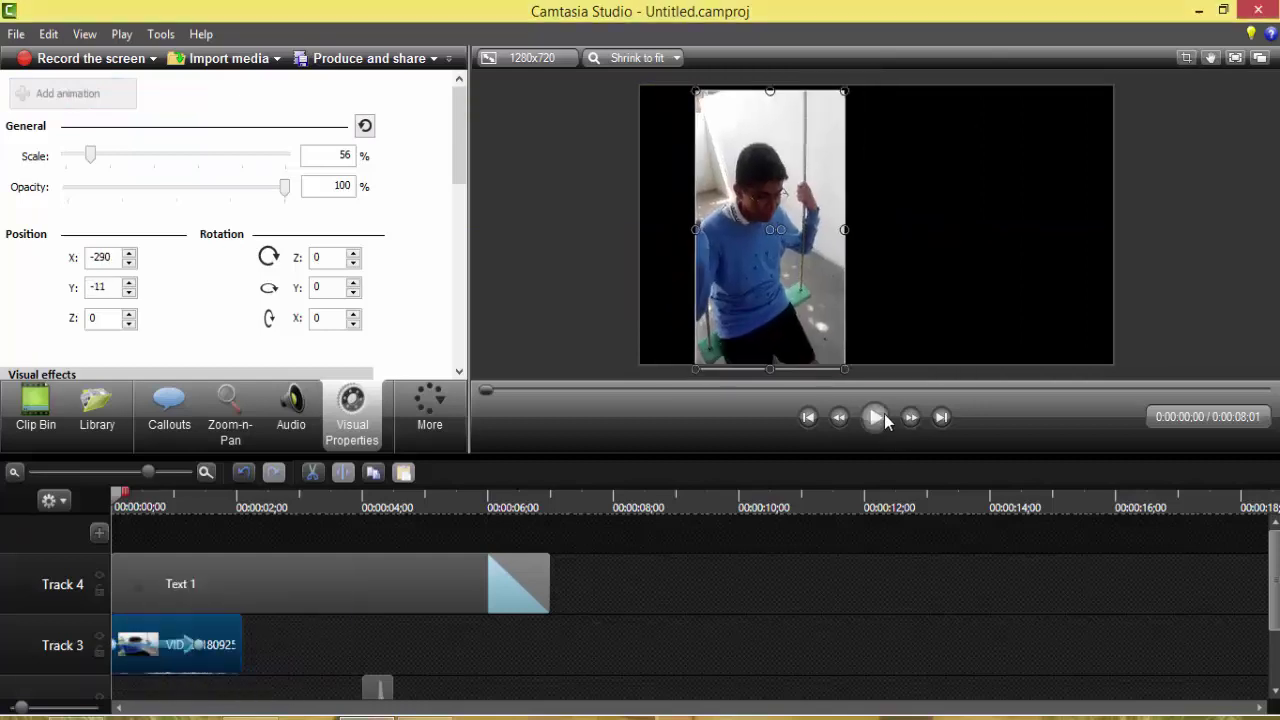
click(884, 421)
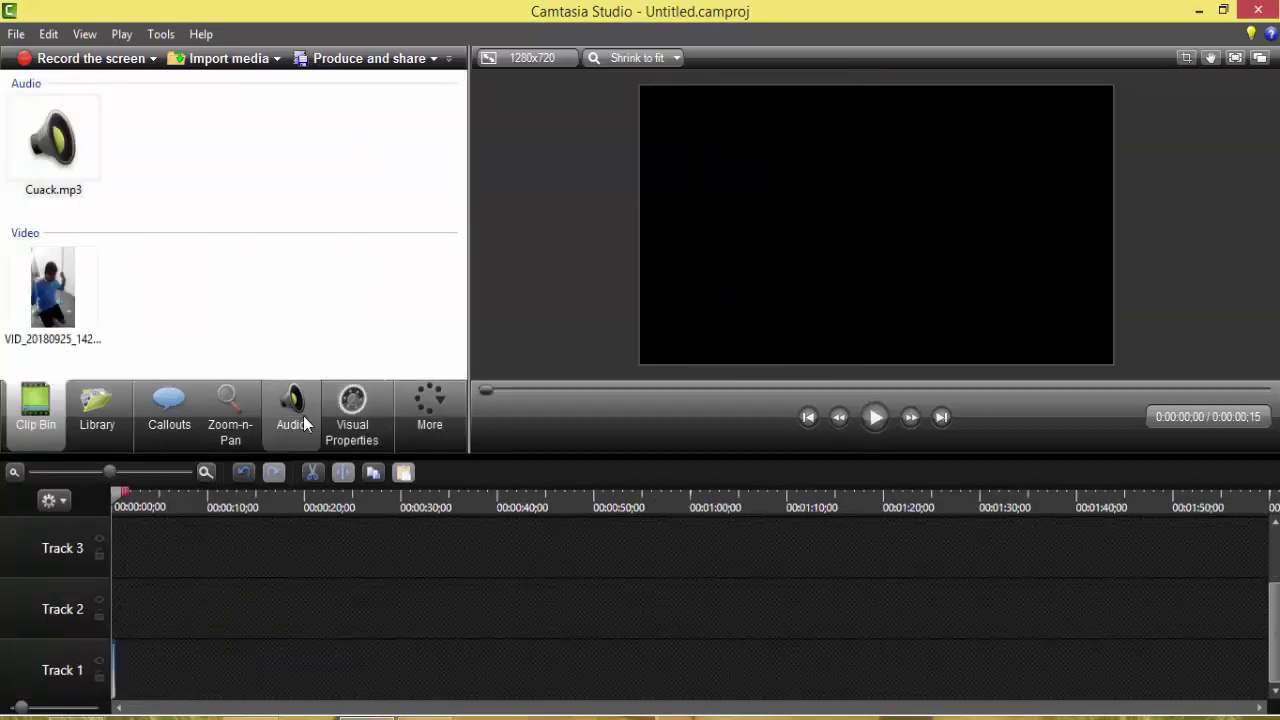
Lower the volume of the Cuack.mp3 clip on Track 1 to about 67% and play it from the start
click(289, 415)
drag(124, 476, 165, 472)
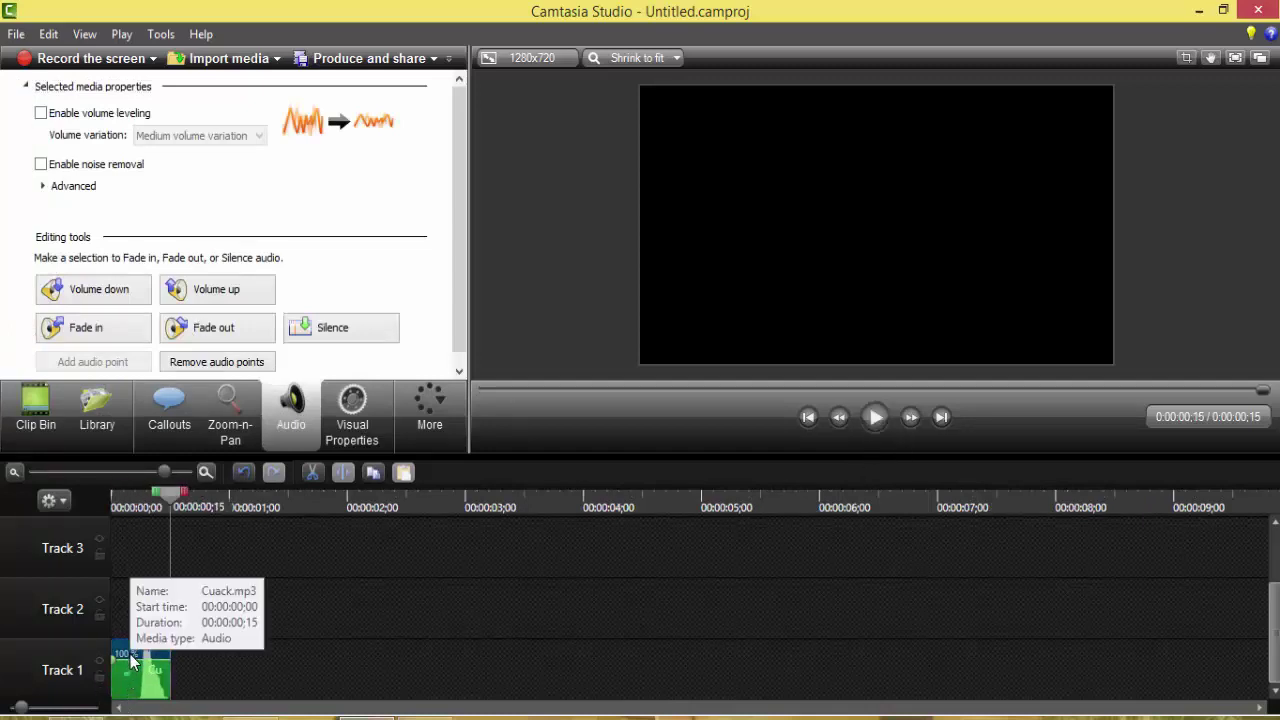
drag(131, 666, 131, 678)
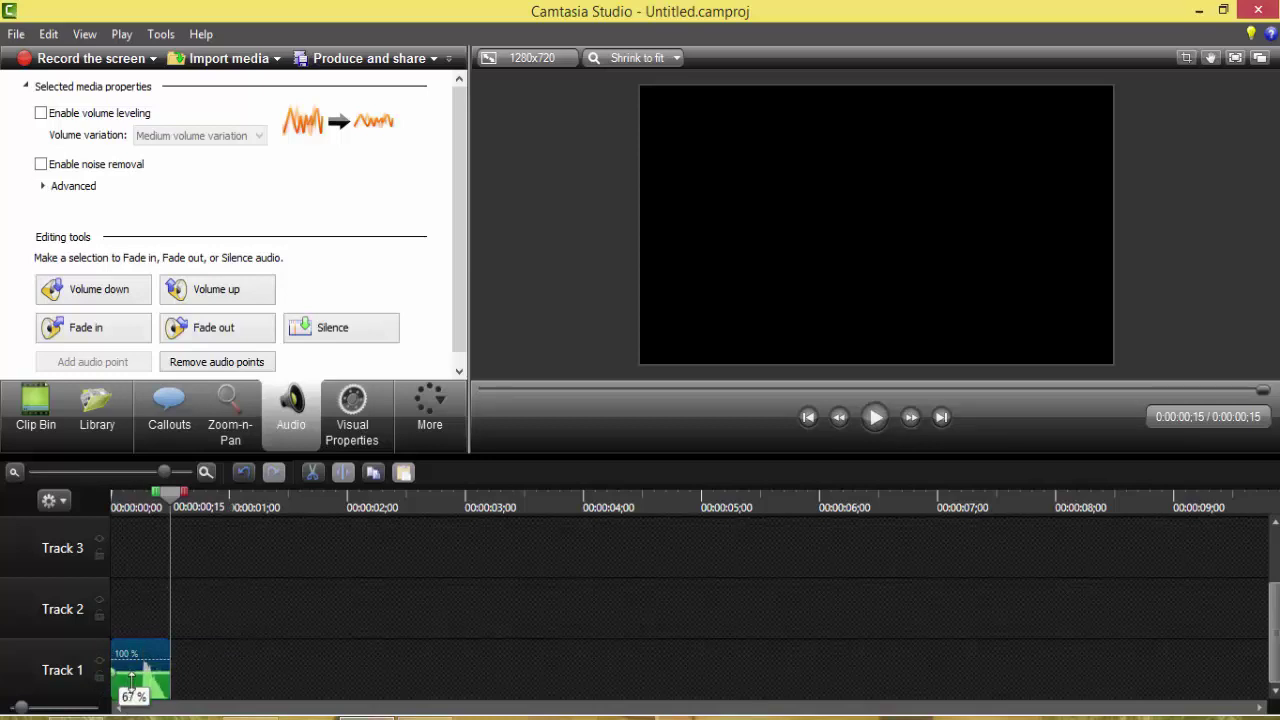
click(120, 508)
click(872, 418)
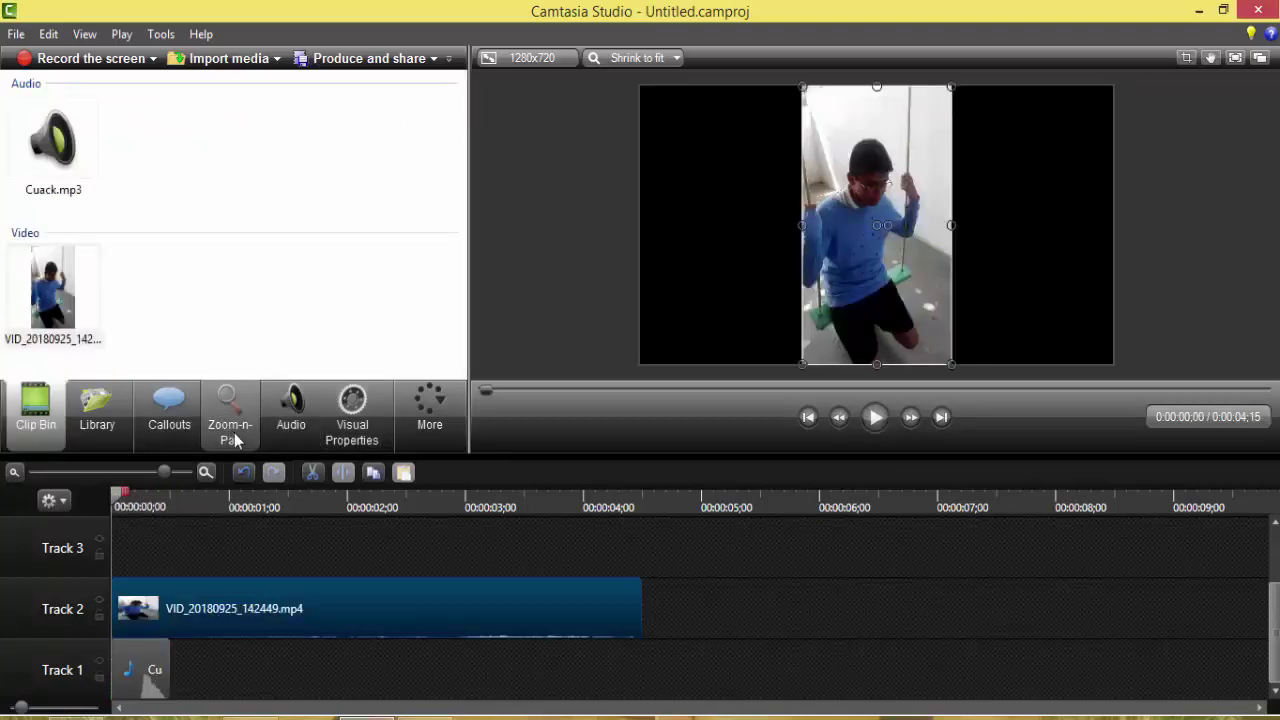
Add a zoom to the Track 2 video by shrinking the Zoom-n-Pan frame toward the person
click(229, 418)
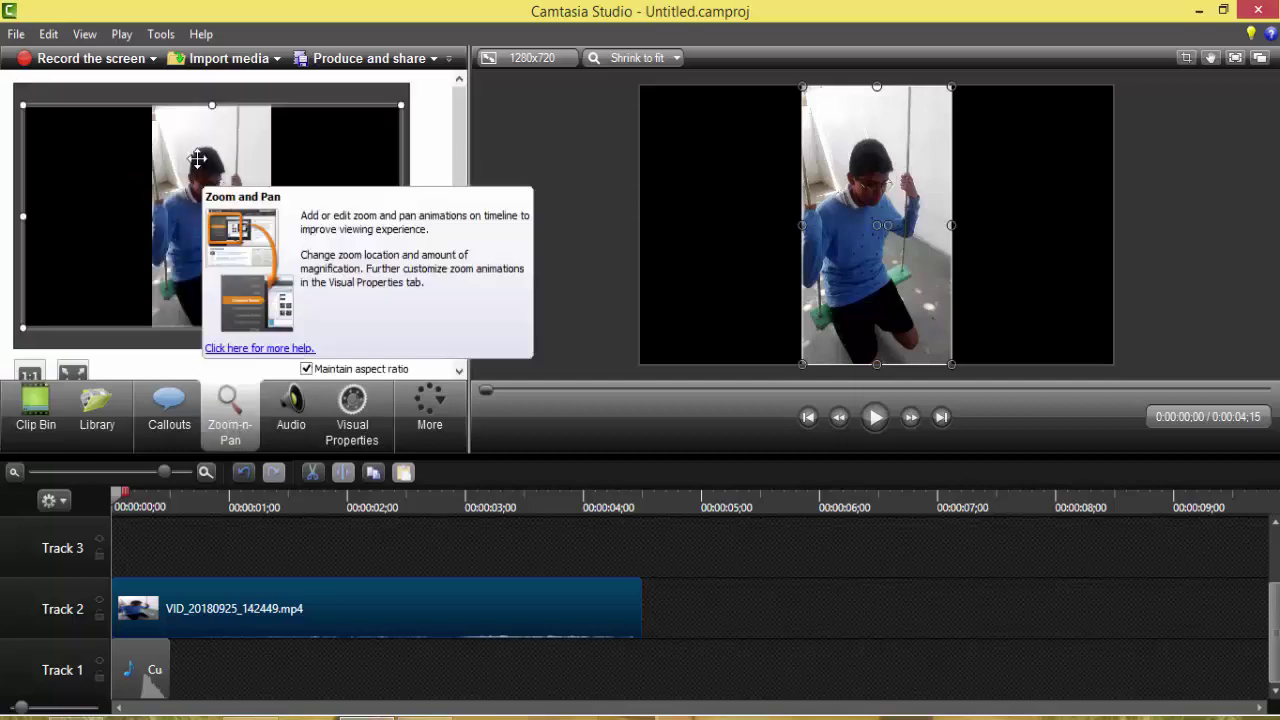
drag(233, 176, 212, 150)
drag(408, 310, 274, 220)
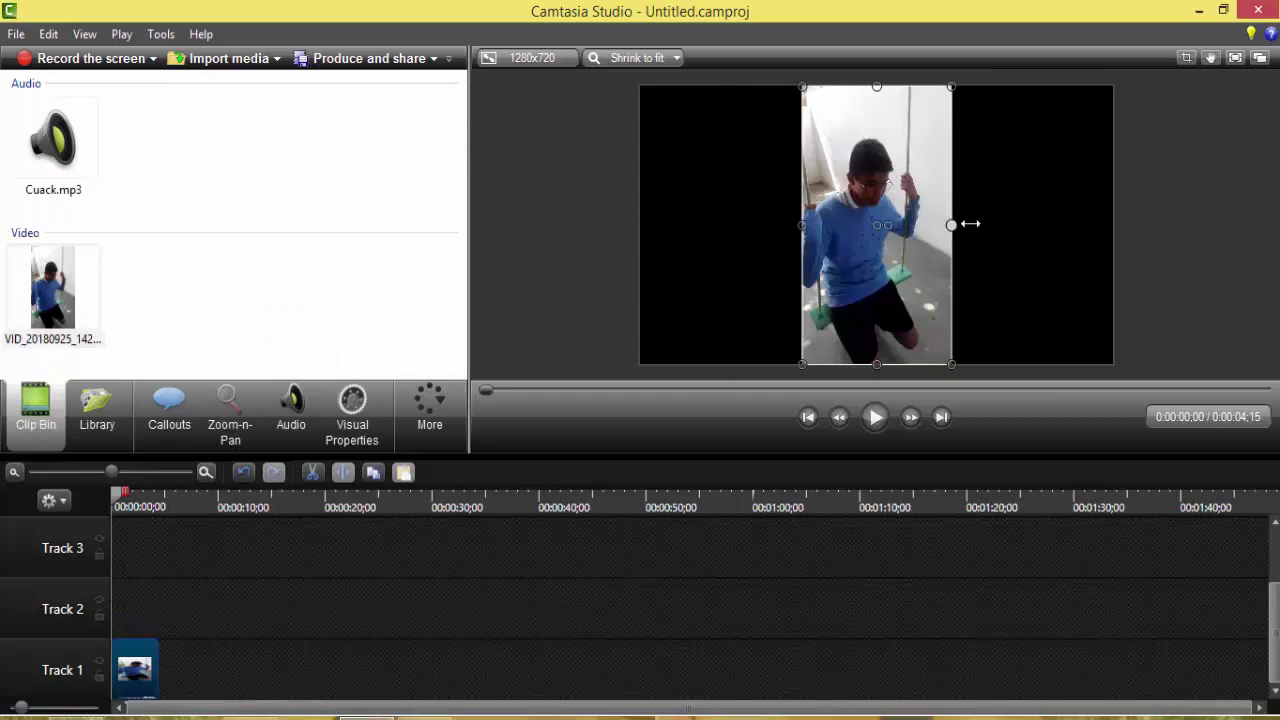
Stretch the video horizontally on both sides to fill the 1280x720 canvas and enable crop mode
drag(970, 224, 1113, 224)
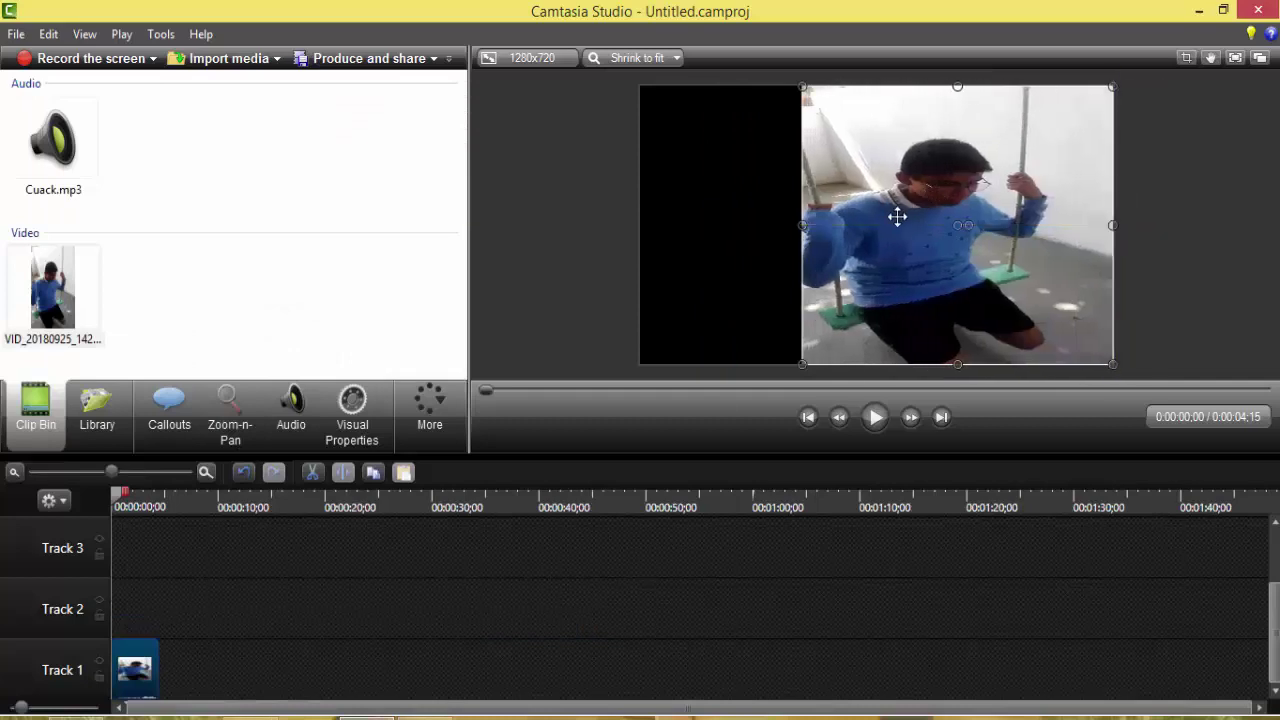
drag(803, 224, 640, 200)
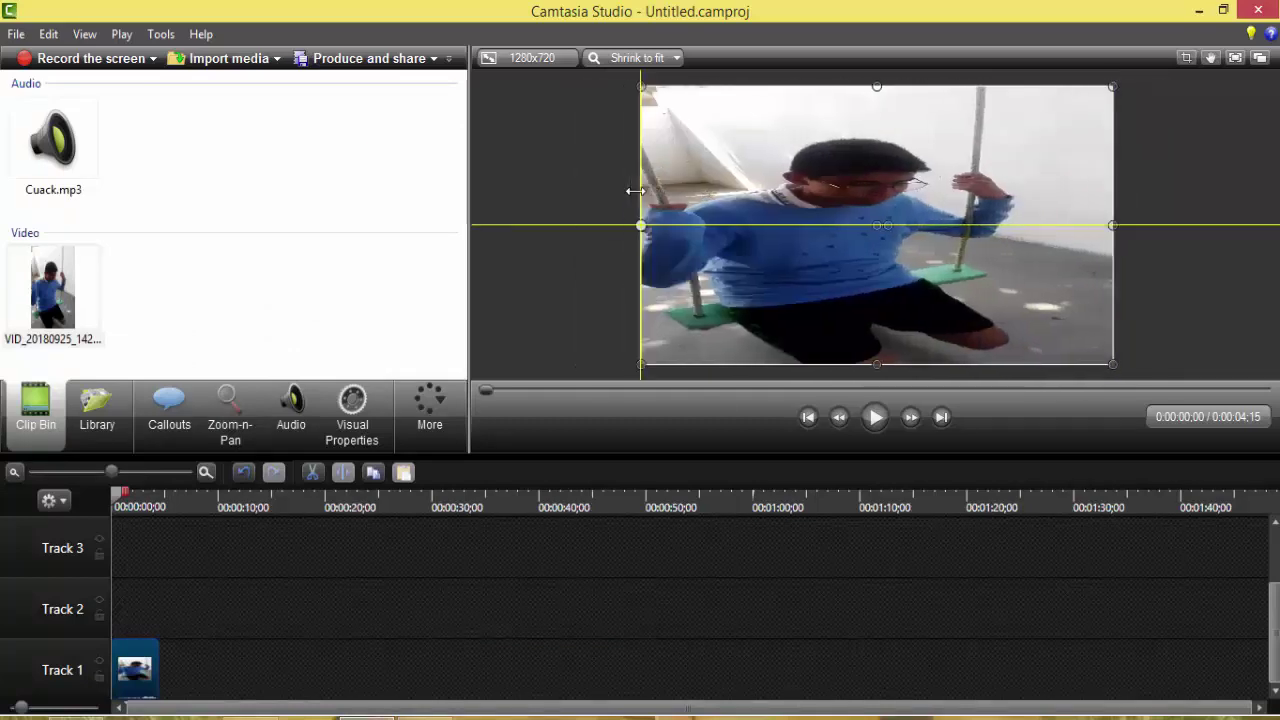
click(1186, 59)
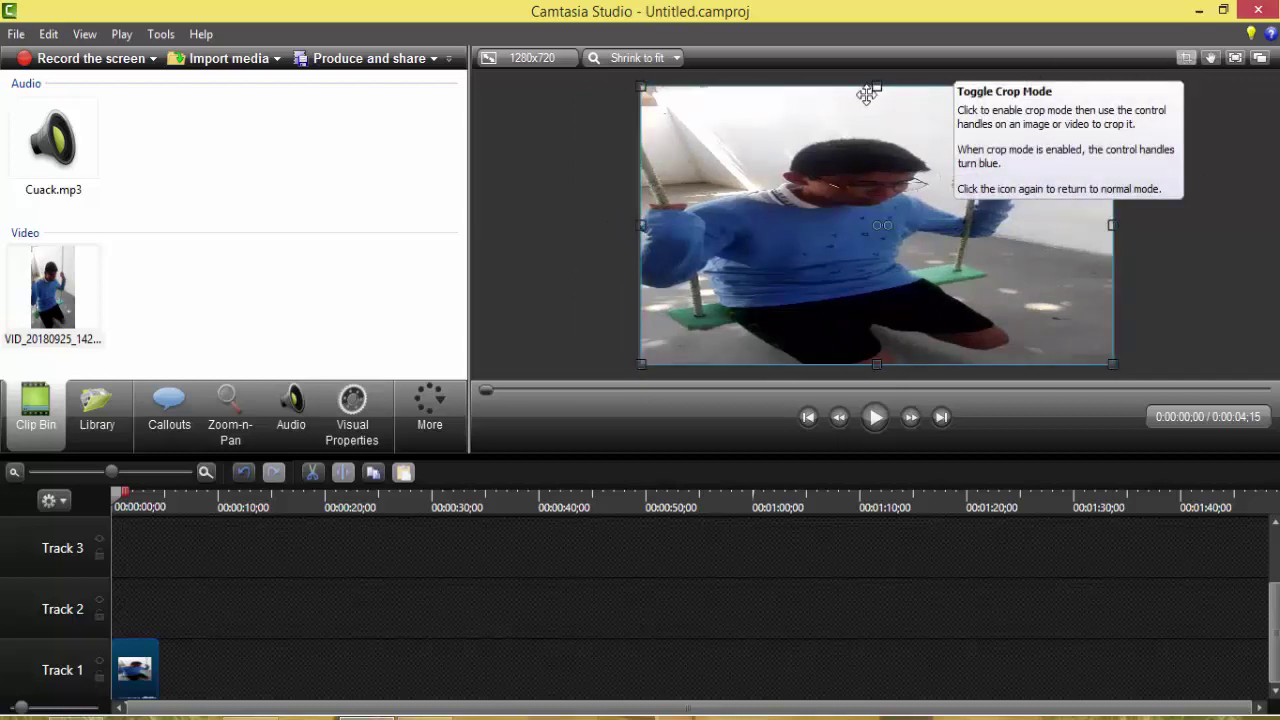
Crop the Track 1 video by trimming a thin strip off its upper edge and about a quarter off its left side
drag(868, 90, 877, 114)
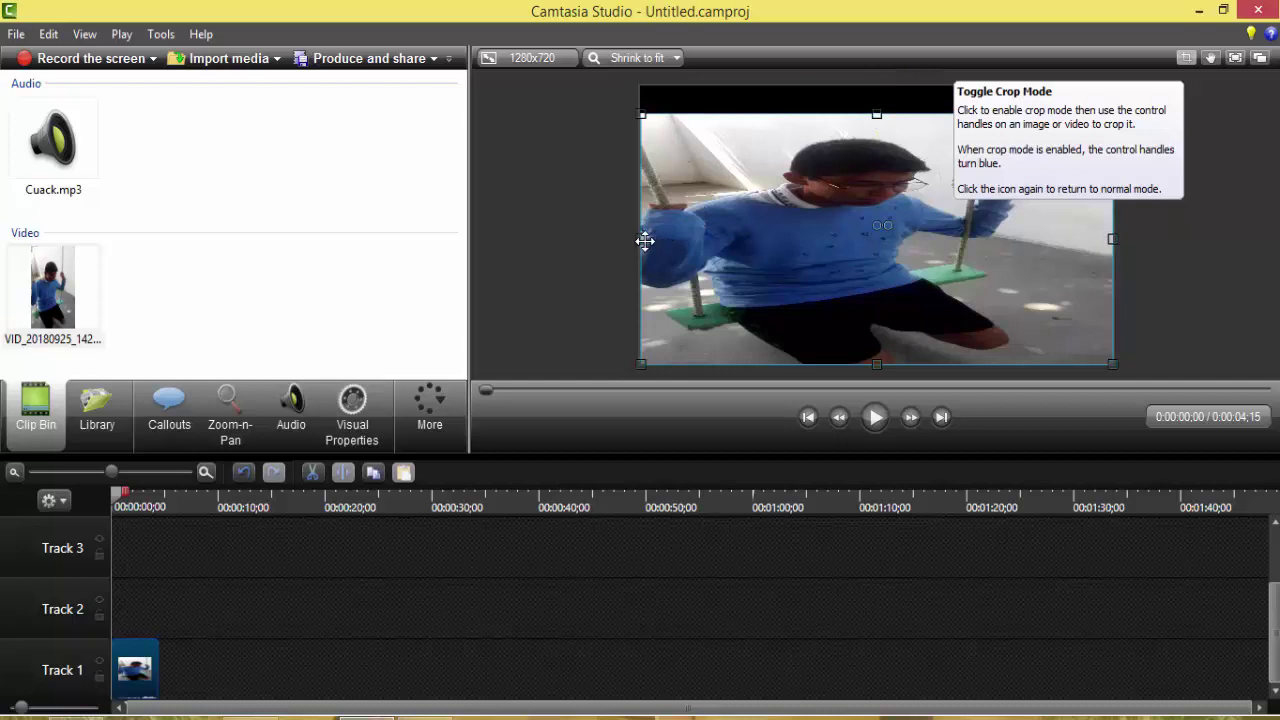
drag(645, 240, 765, 240)
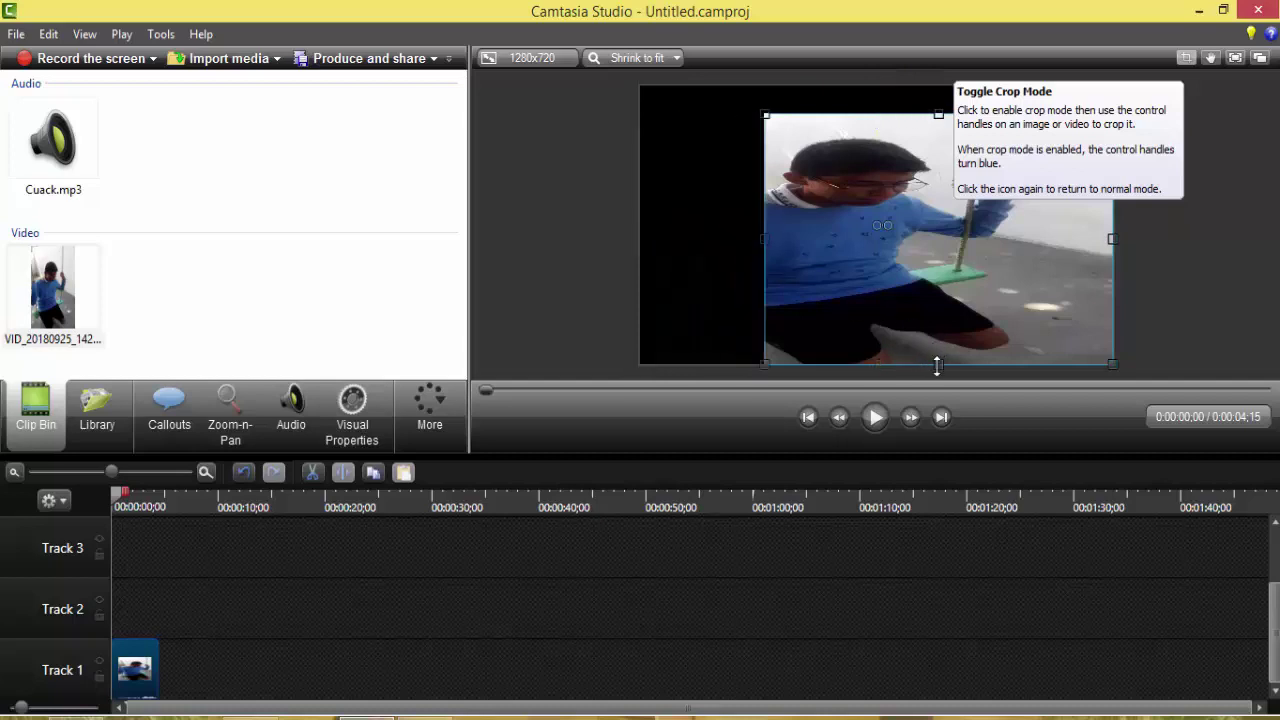
drag(918, 232, 936, 216)
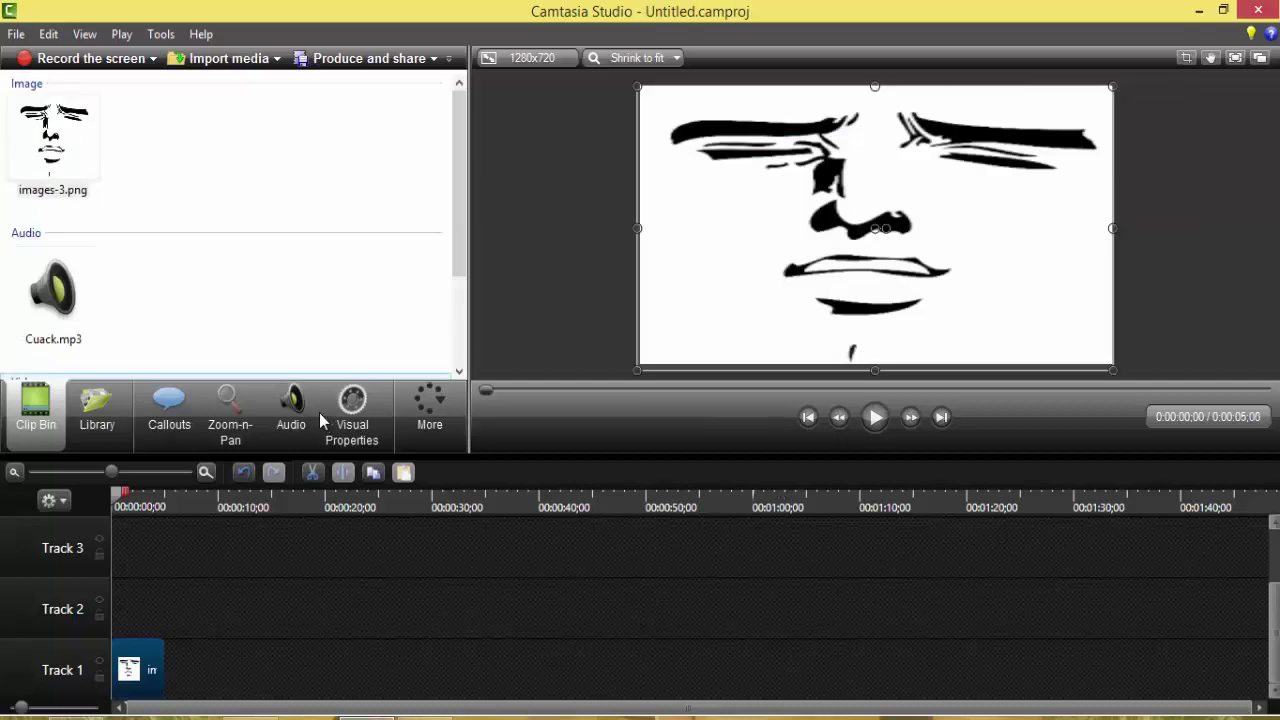
Switch to the browser, generate a Miami-style logo reading HOLA on Cool Text, and download the PNG image
click(180, 412)
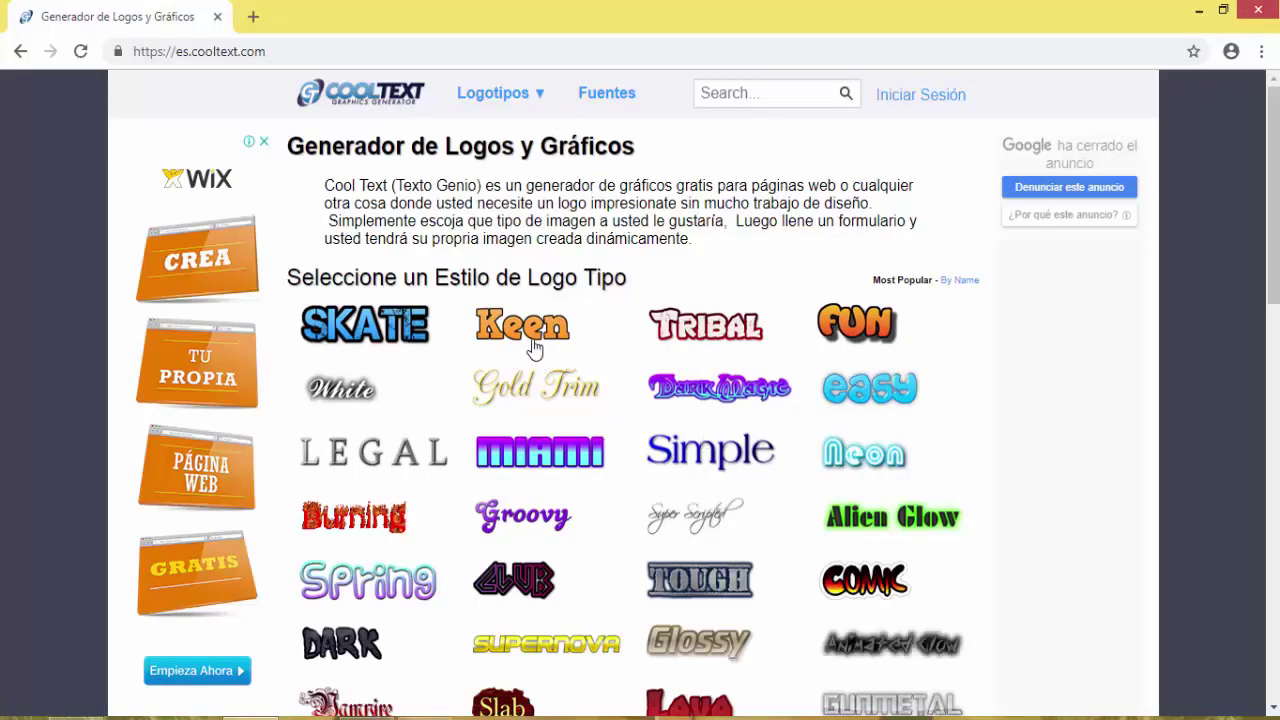
mouse_move(493, 320)
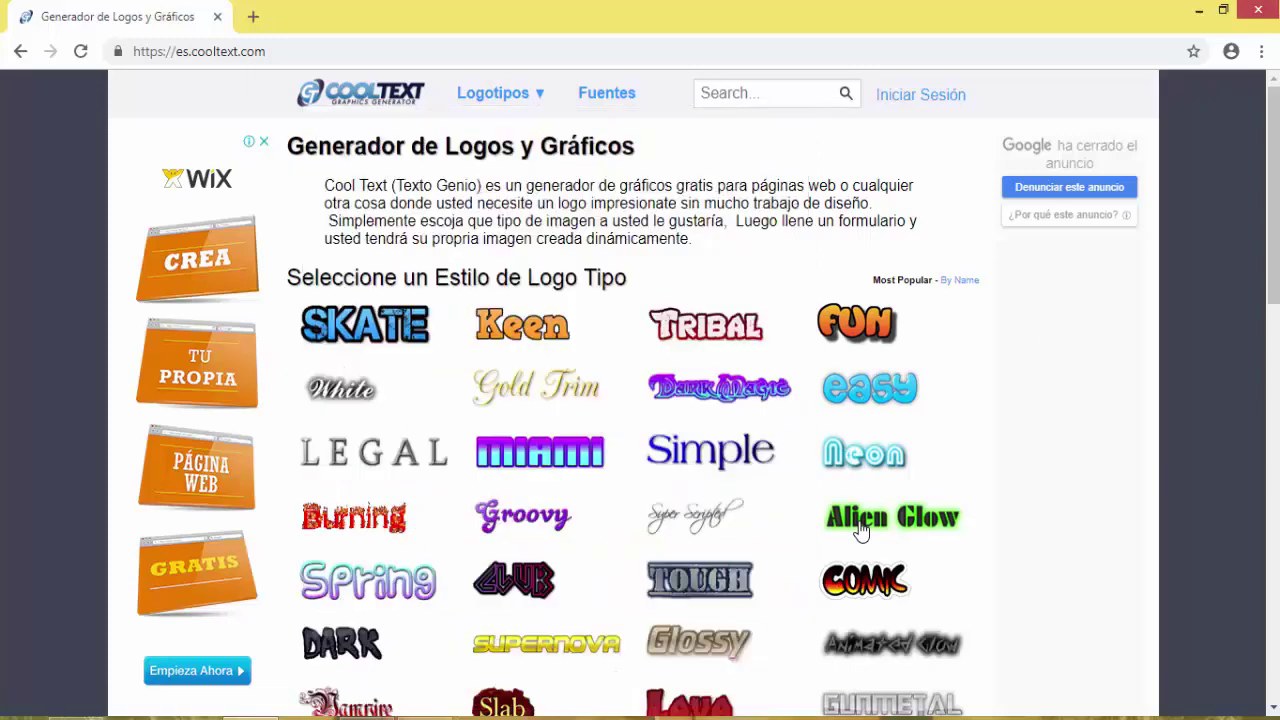
click(576, 449)
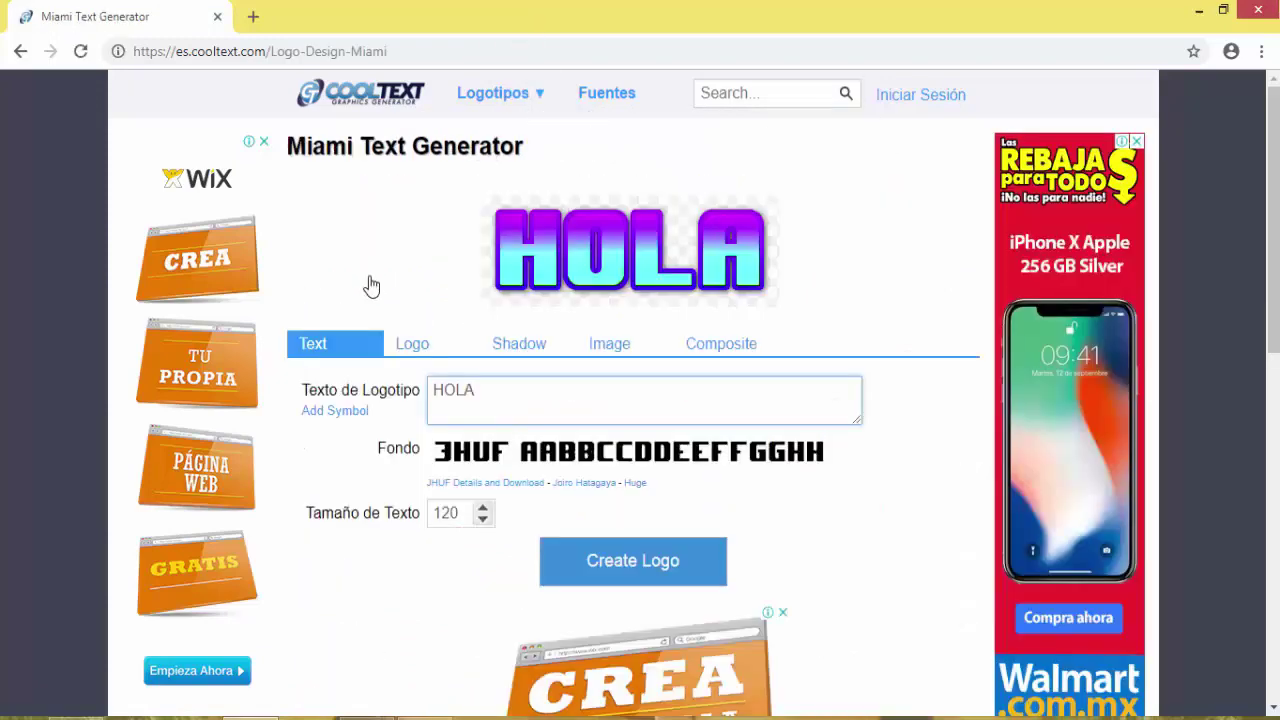
click(590, 578)
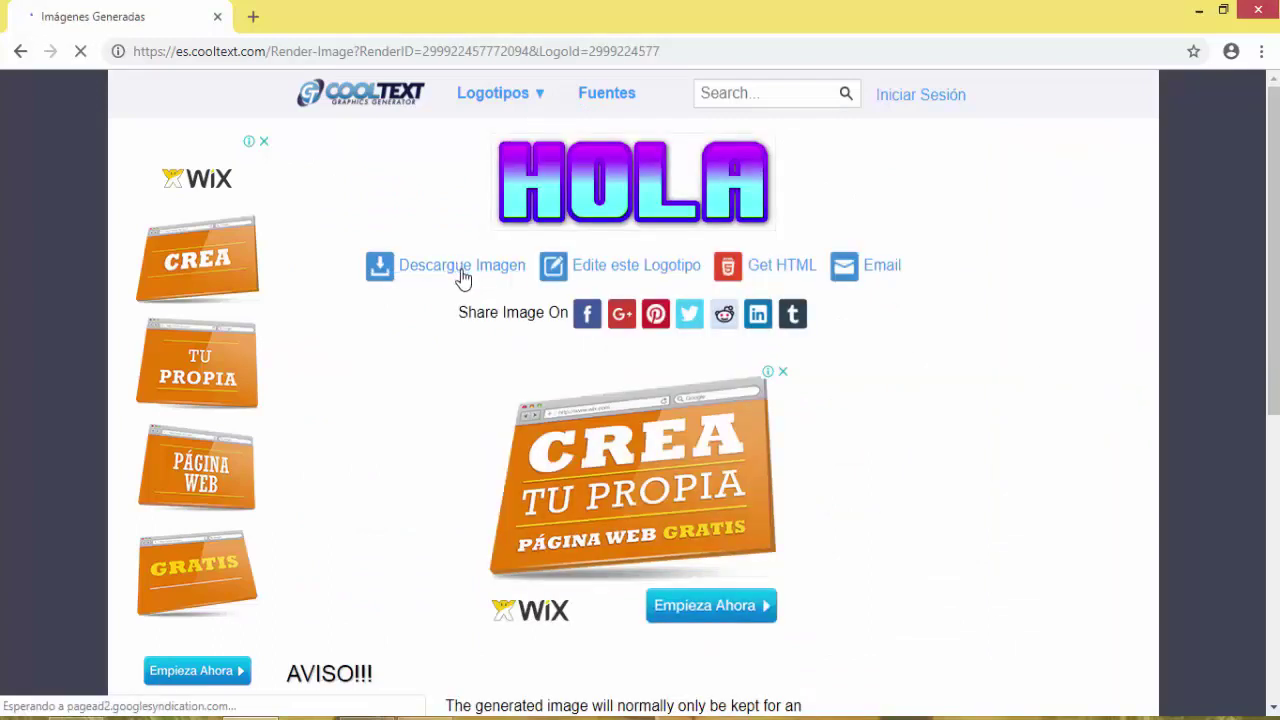
click(462, 277)
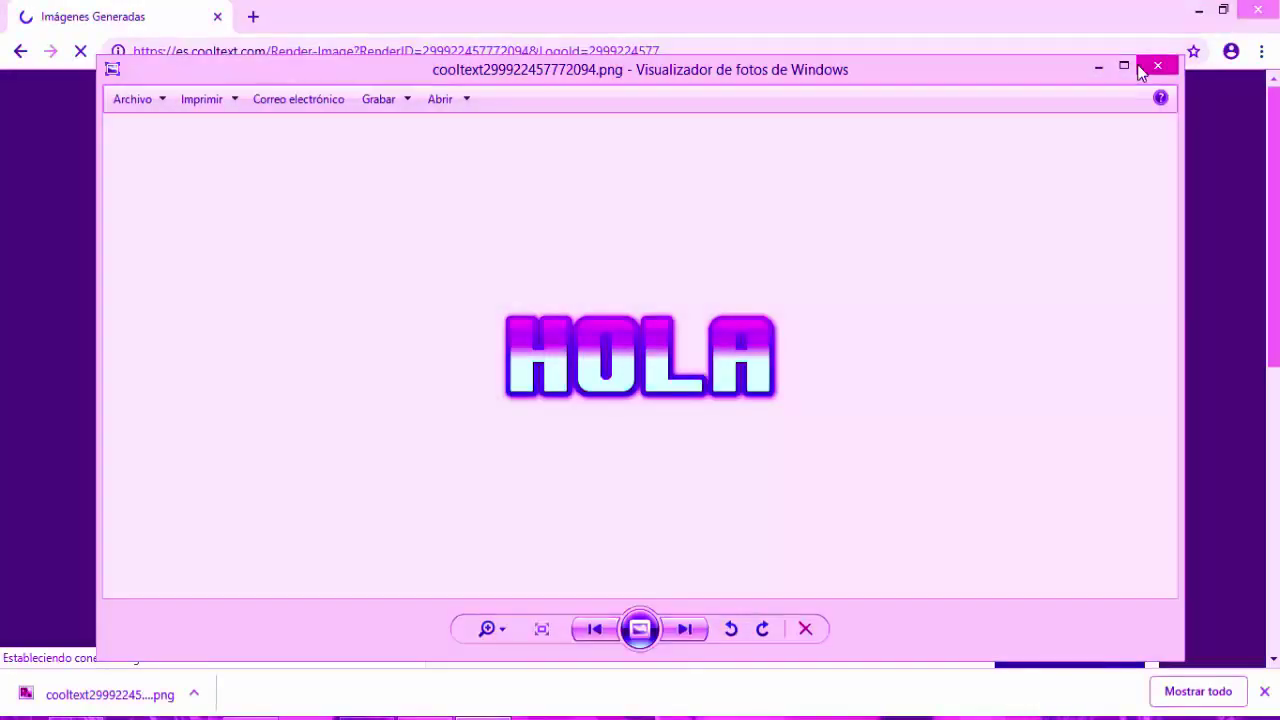
click(1156, 68)
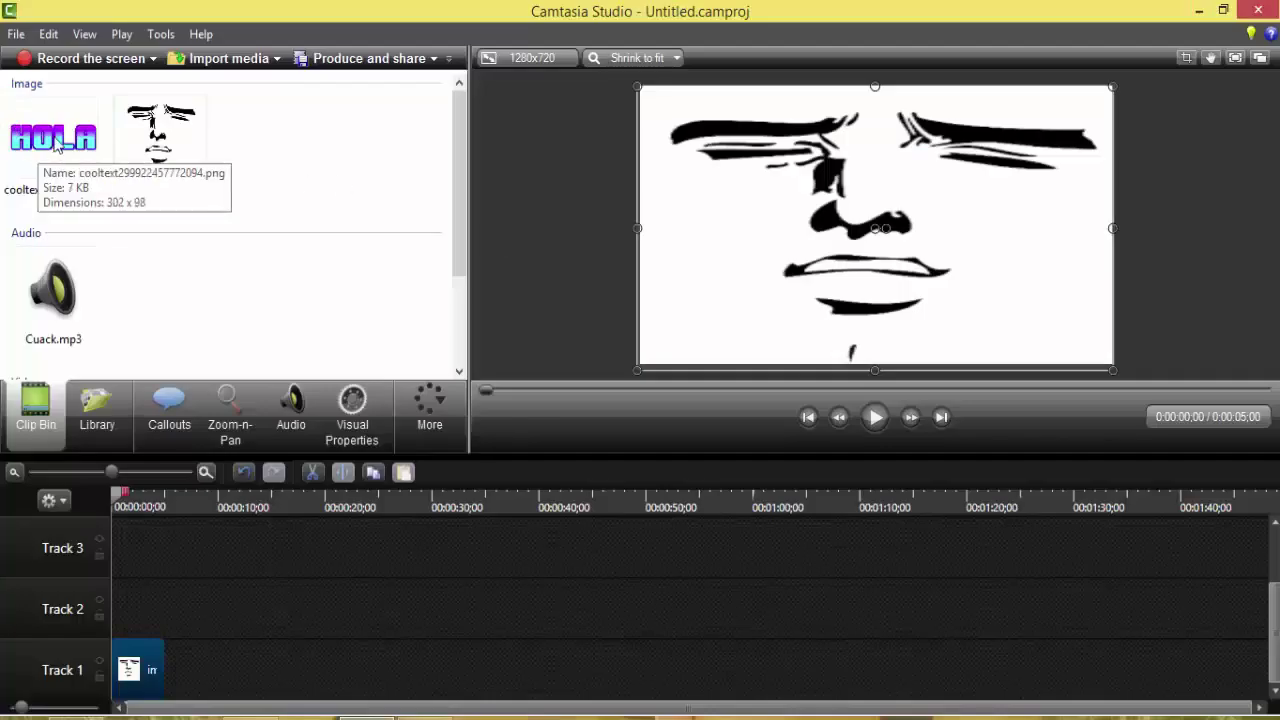
Place the HOLA logo image at the start of Track 2 in Camtasia Studio and stretch it taller on the canvas
click(50, 140)
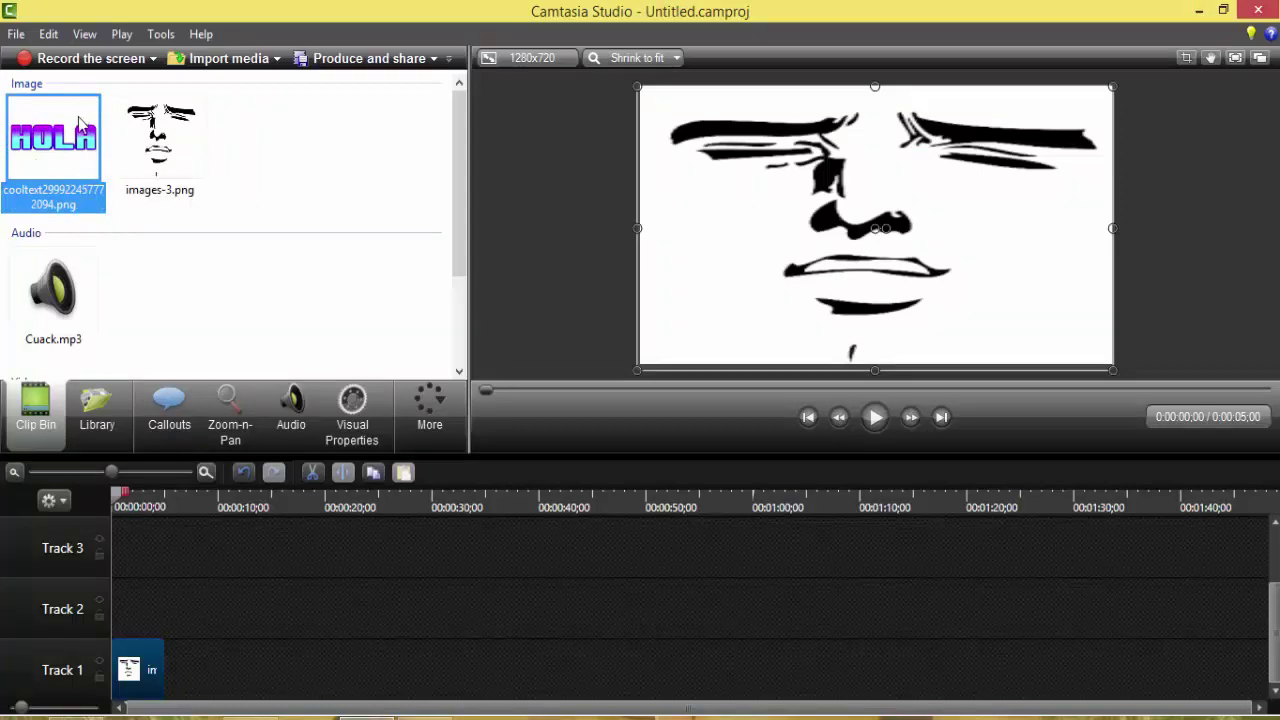
drag(80, 121, 143, 614)
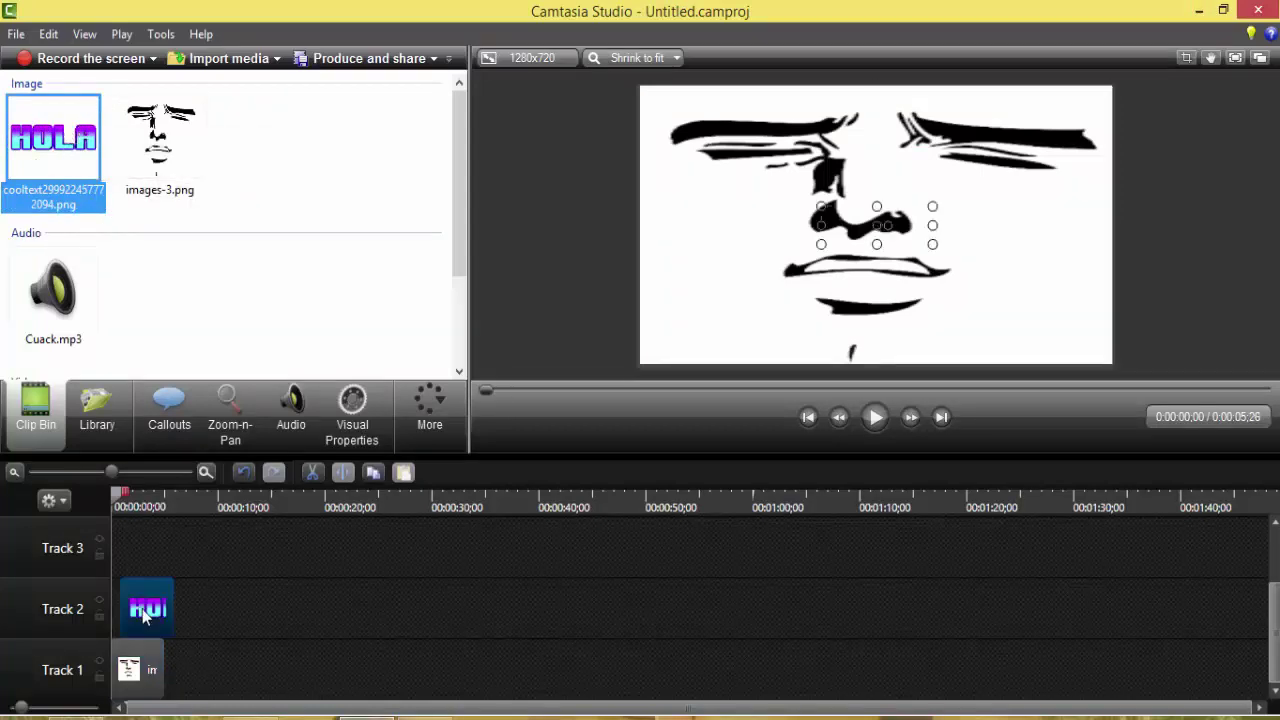
click(122, 614)
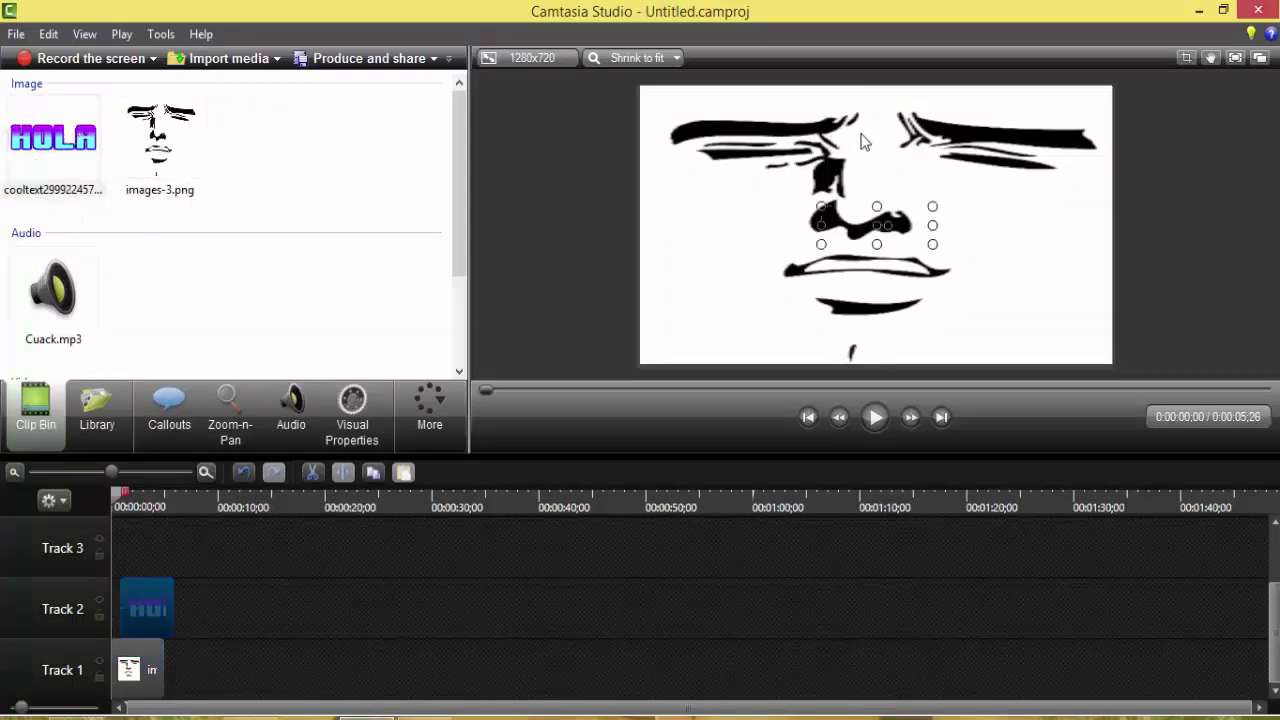
drag(873, 245, 876, 296)
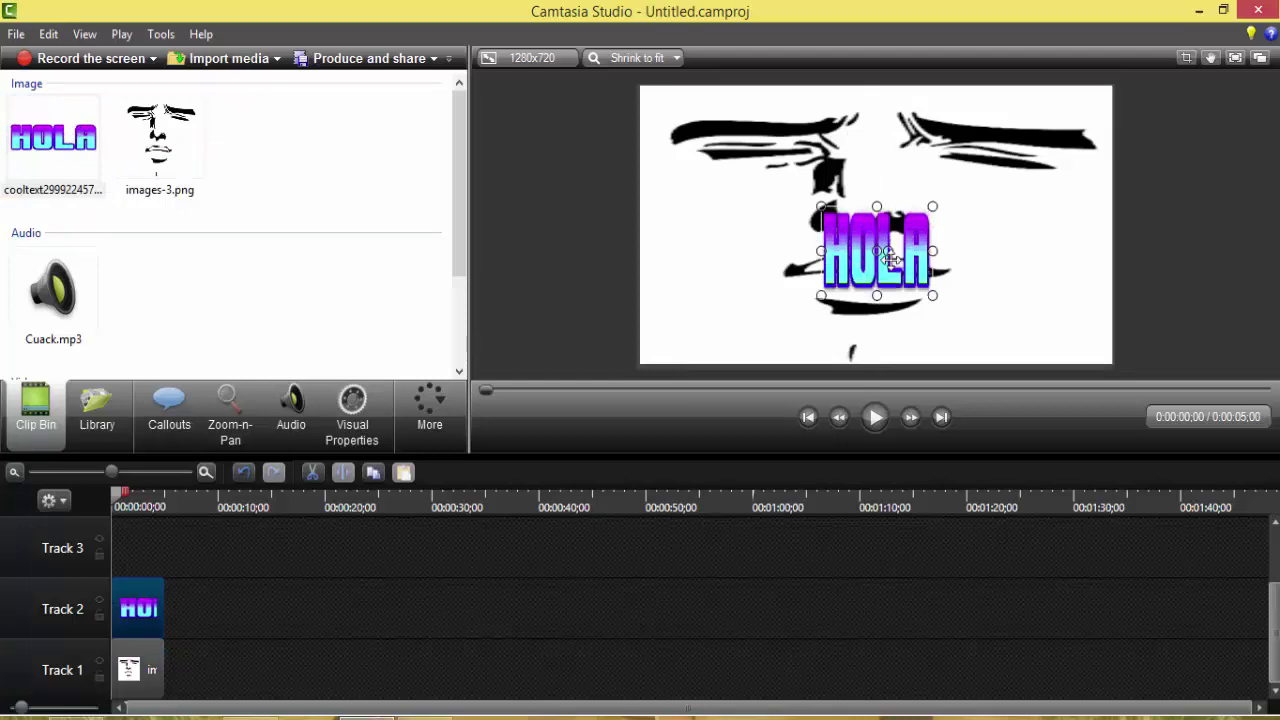
drag(810, 222, 1029, 209)
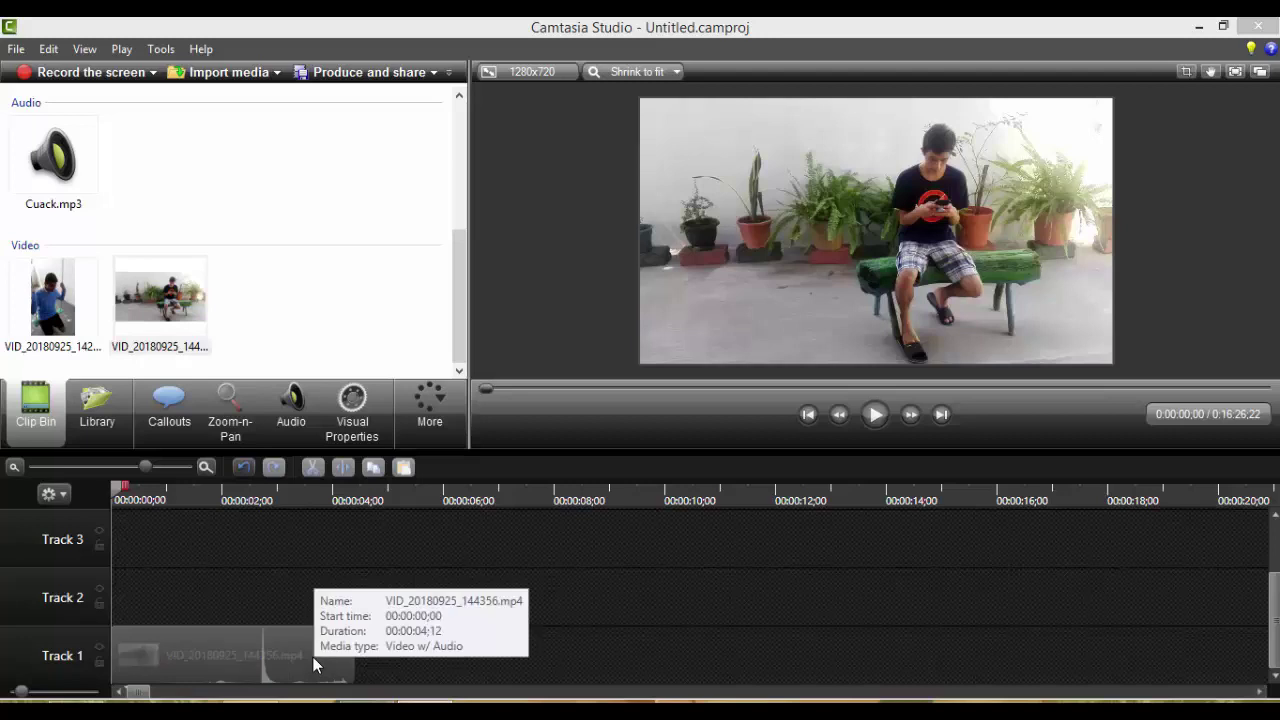
Open the clip speed settings for VID_20180925_144356.mp4 on Track 1 and adjust the speed percentage
click(313, 657)
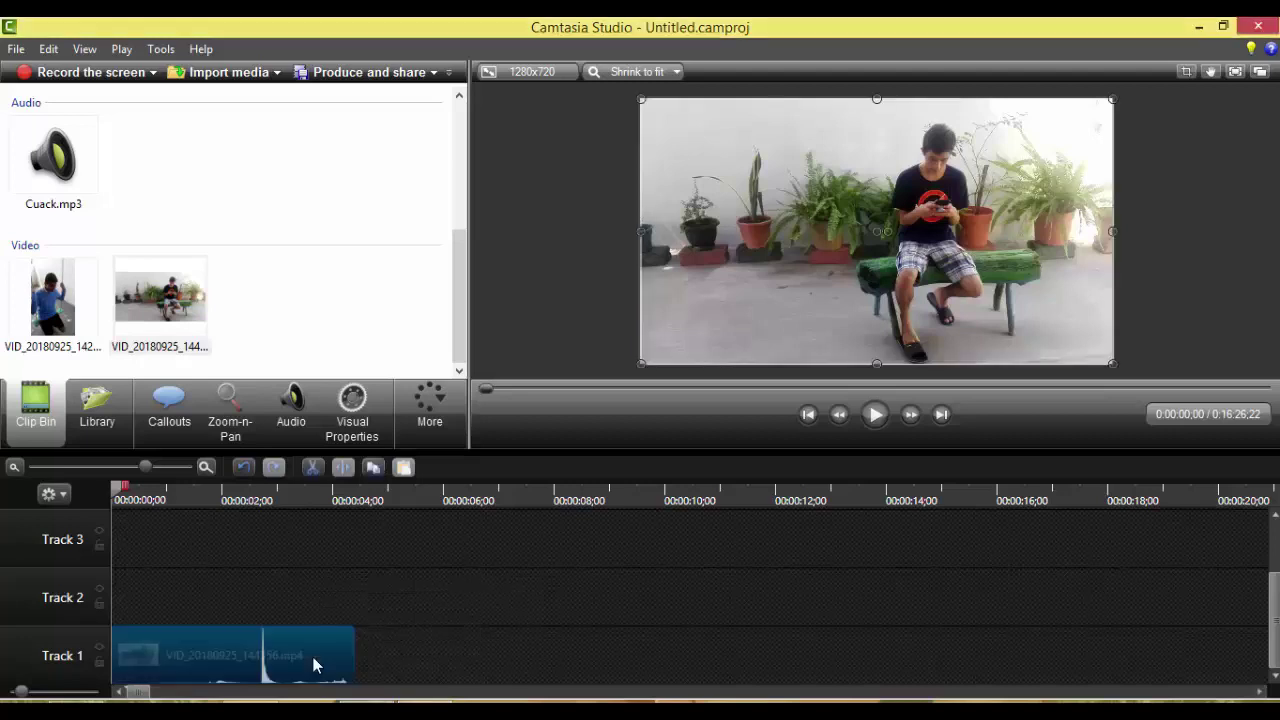
right_click(313, 657)
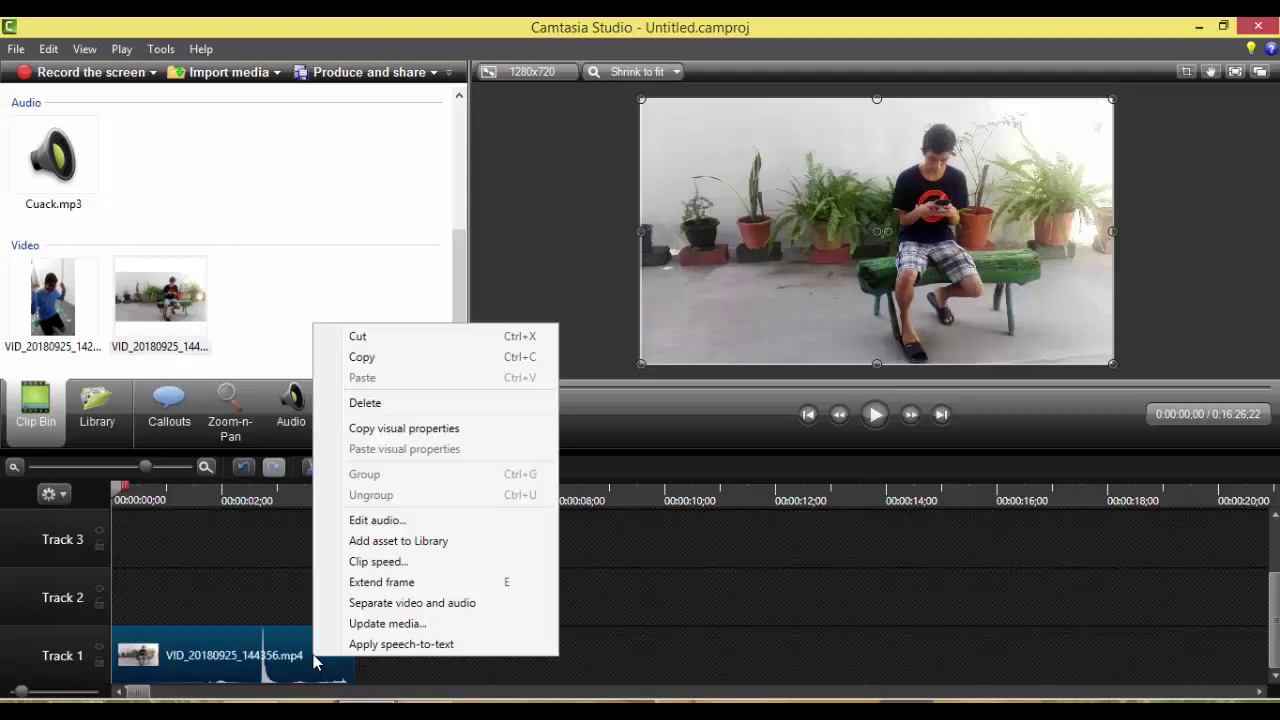
click(375, 562)
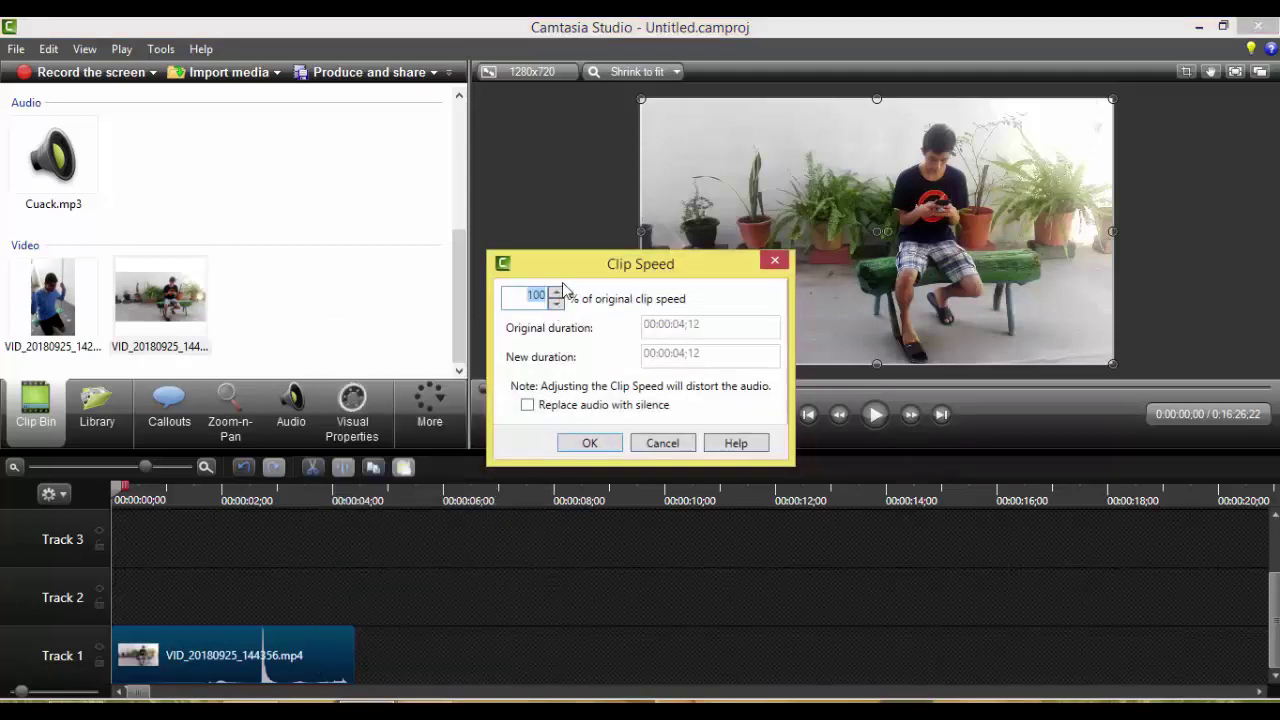
click(556, 292)
click(556, 292)
click(557, 303)
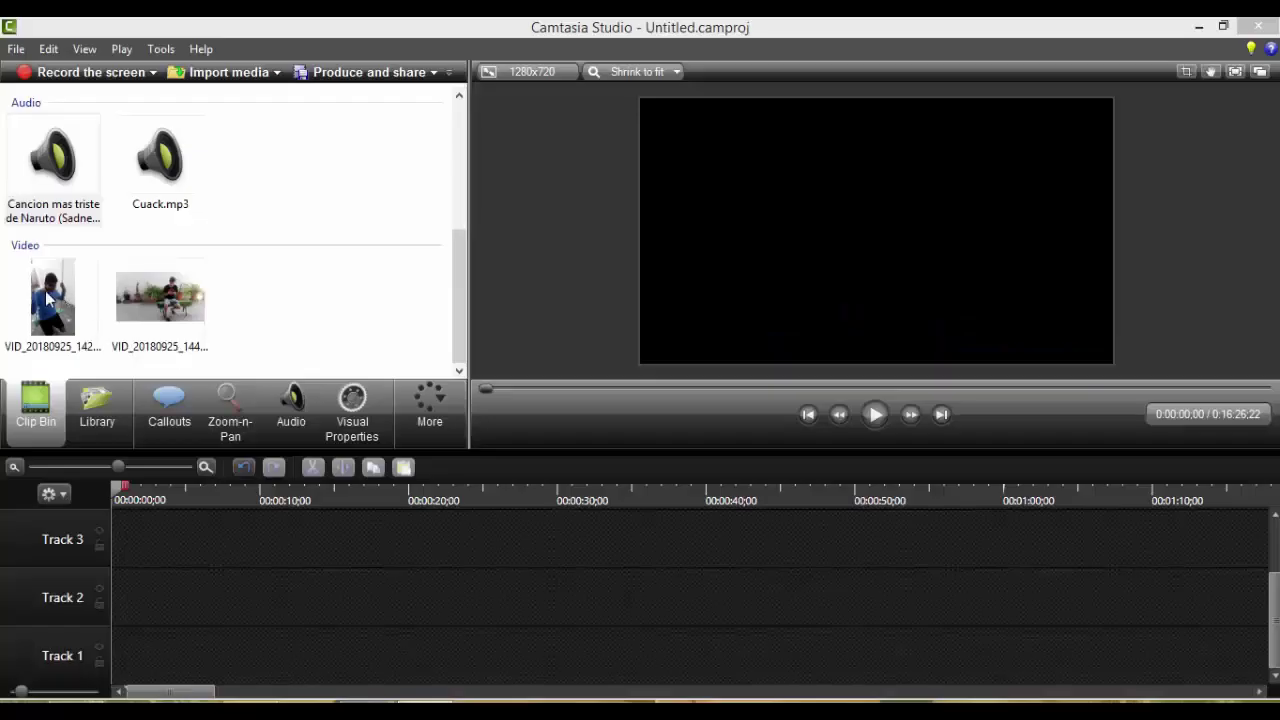
Place VID_20180925_142449.mp4 on Track 1 and the Cancion mas triste de Naruto audio on Track 2, near the timeline start
drag(55, 300, 111, 536)
mouse_move(123, 655)
mouse_down()
mouse_move(120, 578)
mouse_move(134, 652)
mouse_up()
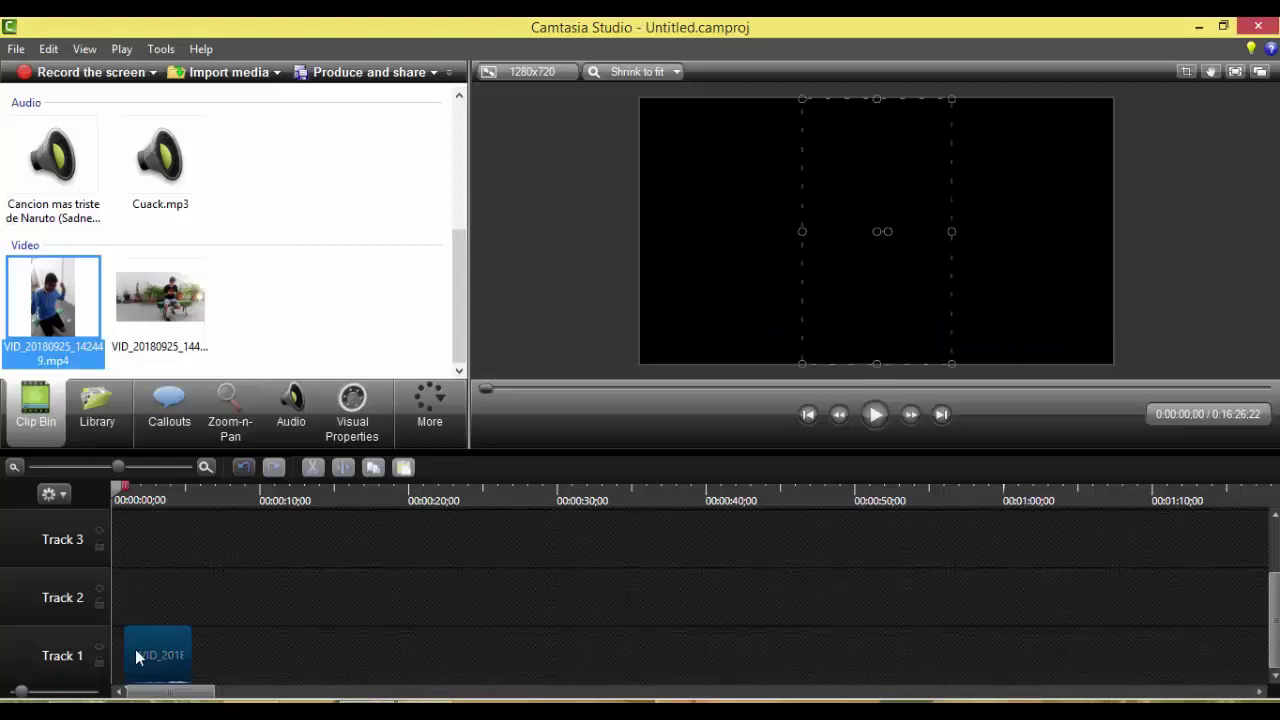
drag(57, 166, 165, 597)
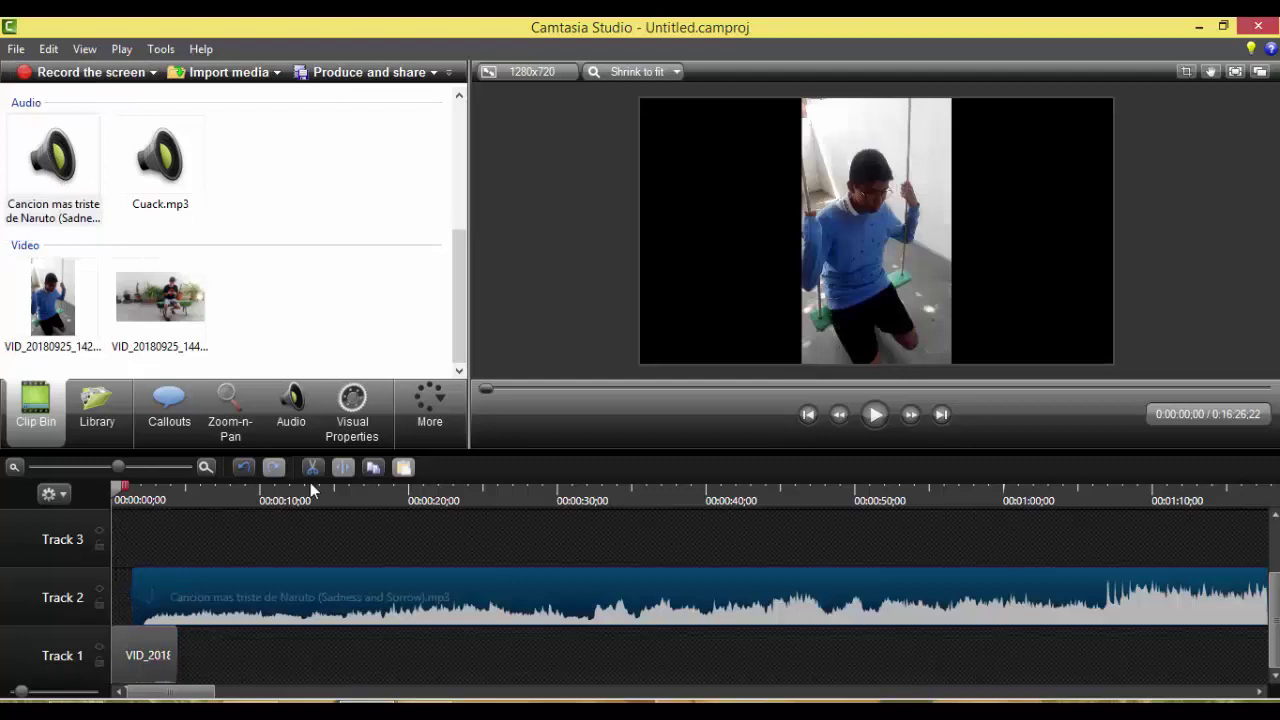
Add a Colorize visual effect to the Track 1 video and set its color to Yellow, Lighter 40%
click(352, 405)
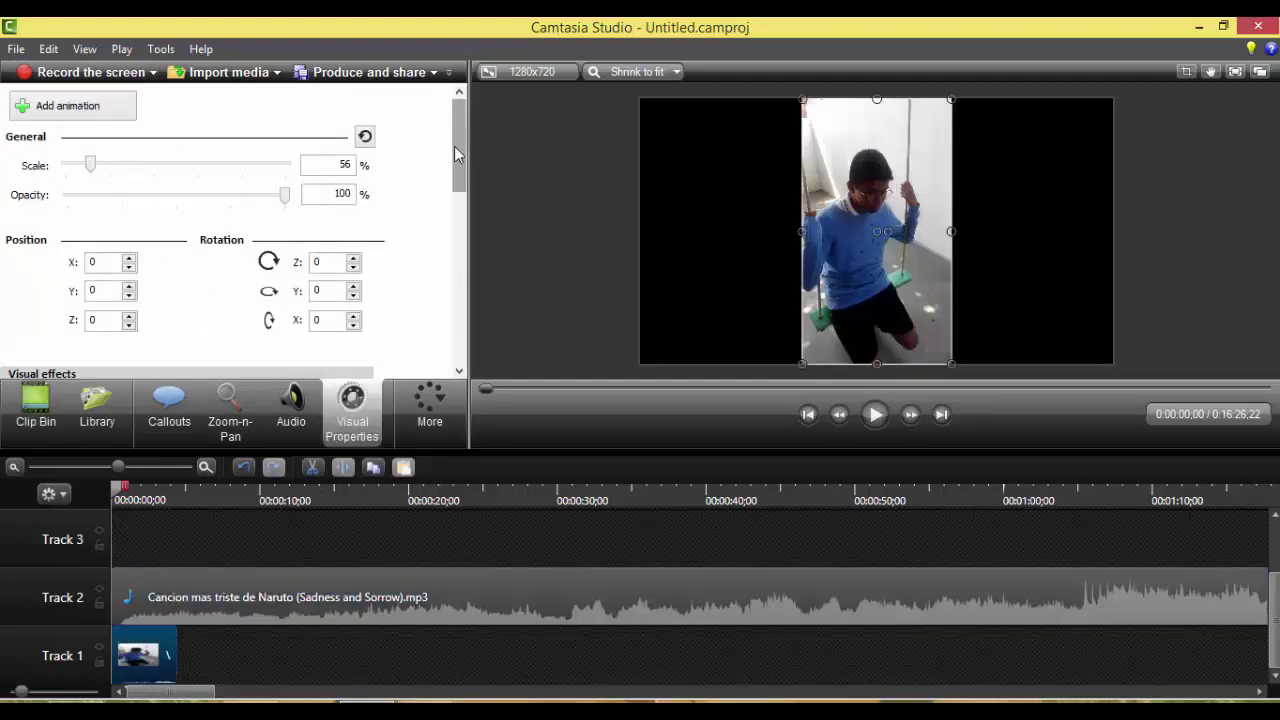
scroll(454, 146, down, 5)
click(95, 168)
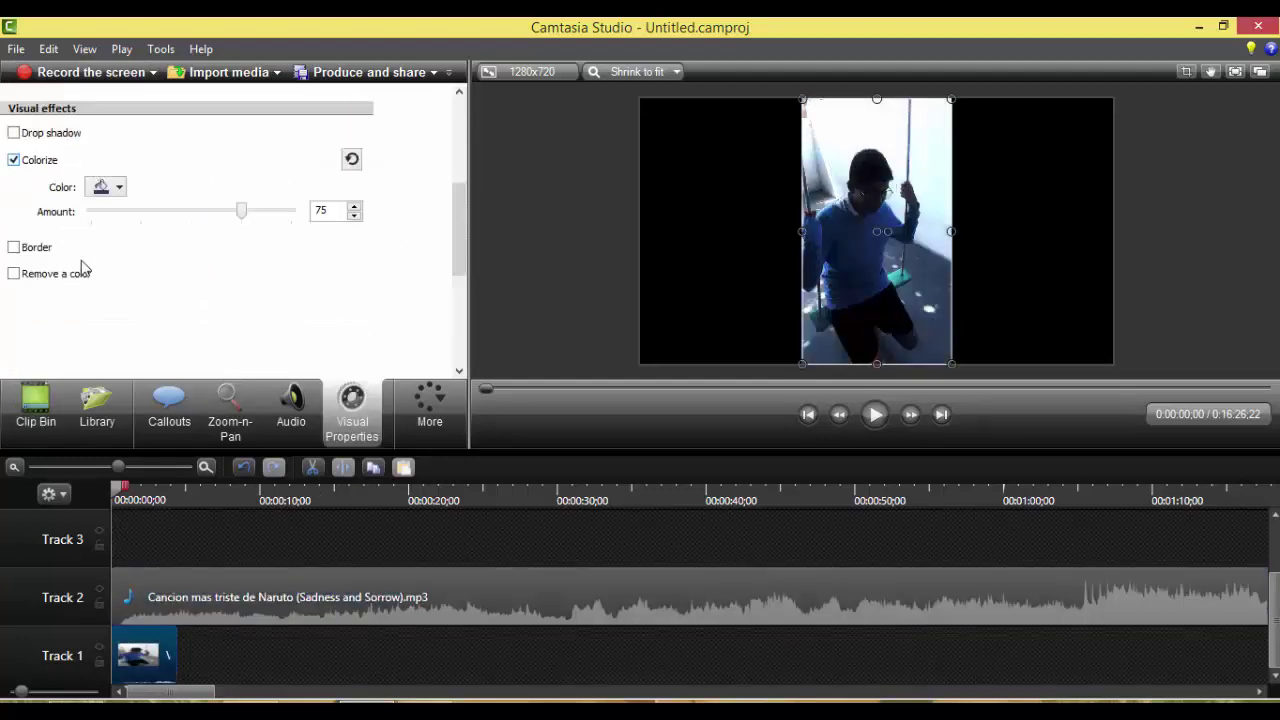
click(118, 188)
click(162, 268)
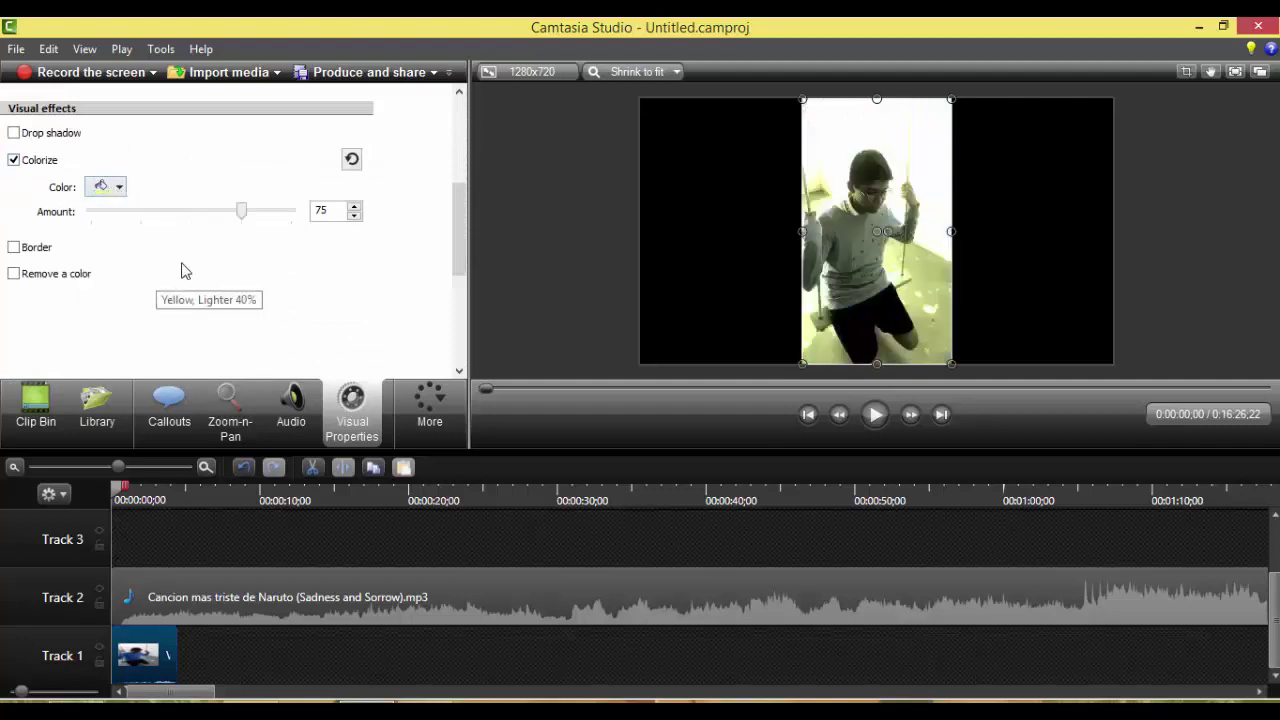
Change the Colorize color to White and stretch the Track 1 video horizontally on both sides toward the canvas edges
click(118, 188)
click(185, 240)
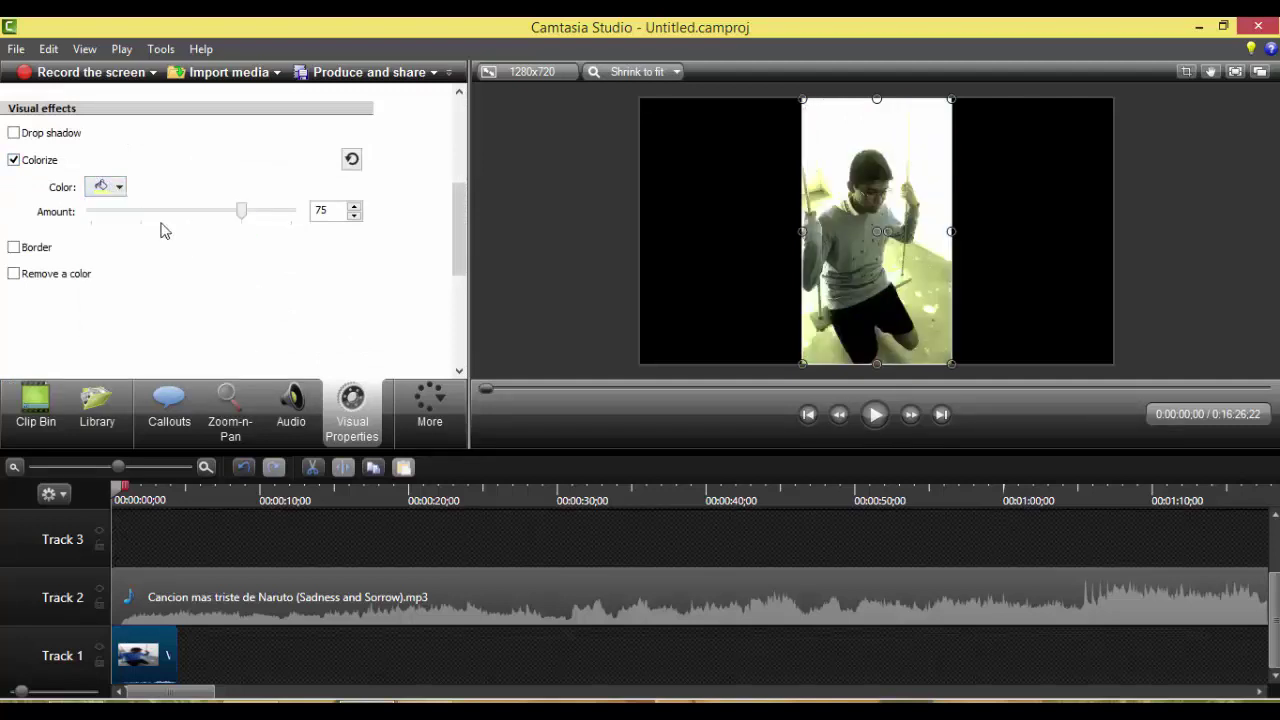
click(113, 192)
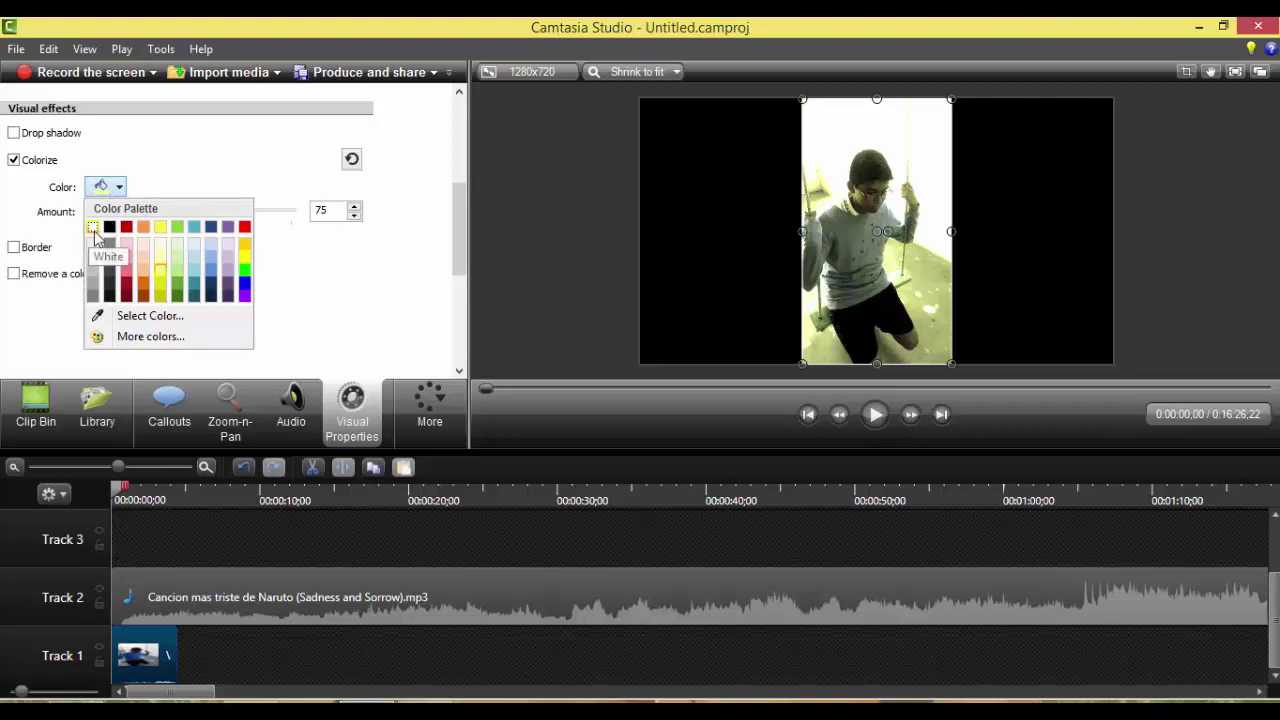
click(93, 229)
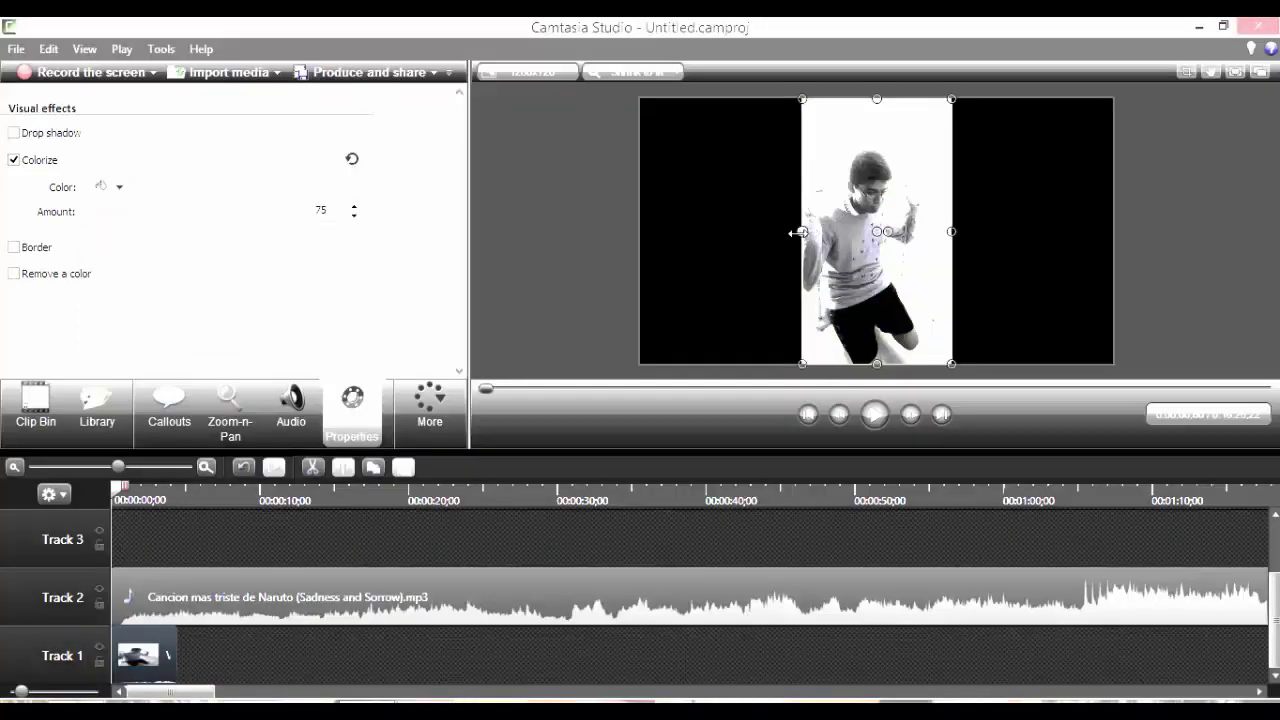
drag(802, 231, 659, 231)
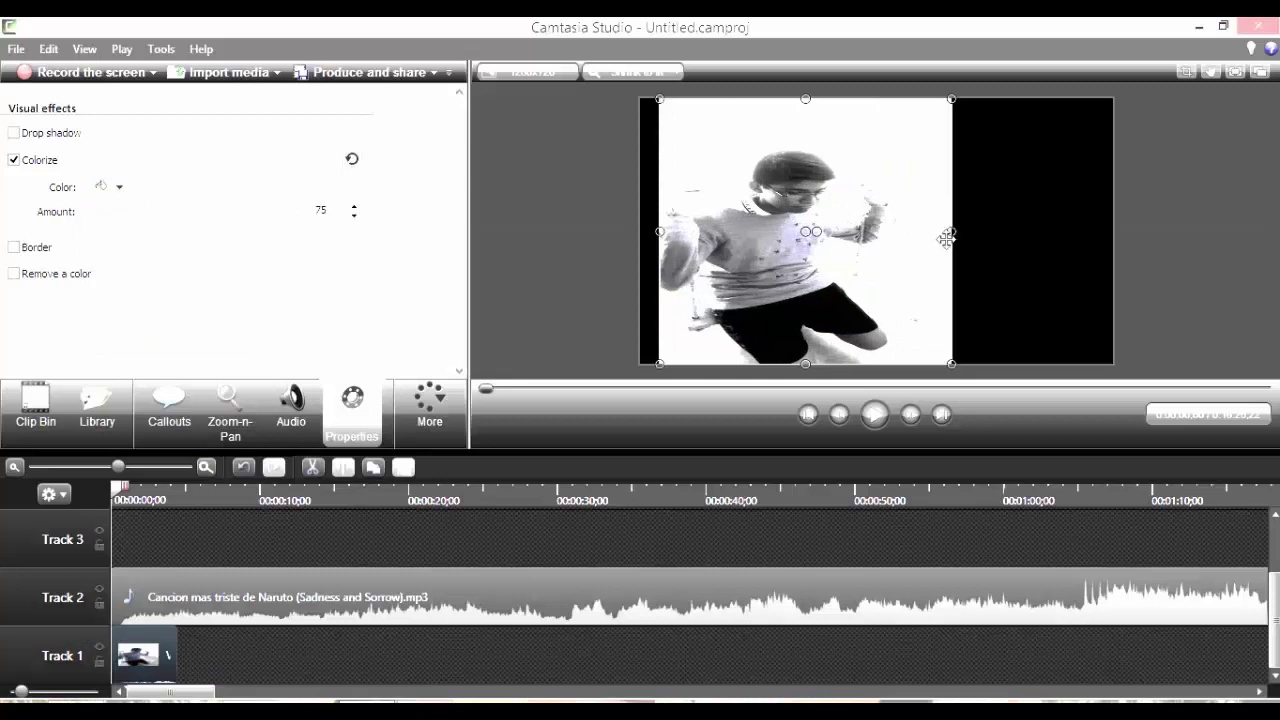
drag(951, 231, 1139, 231)
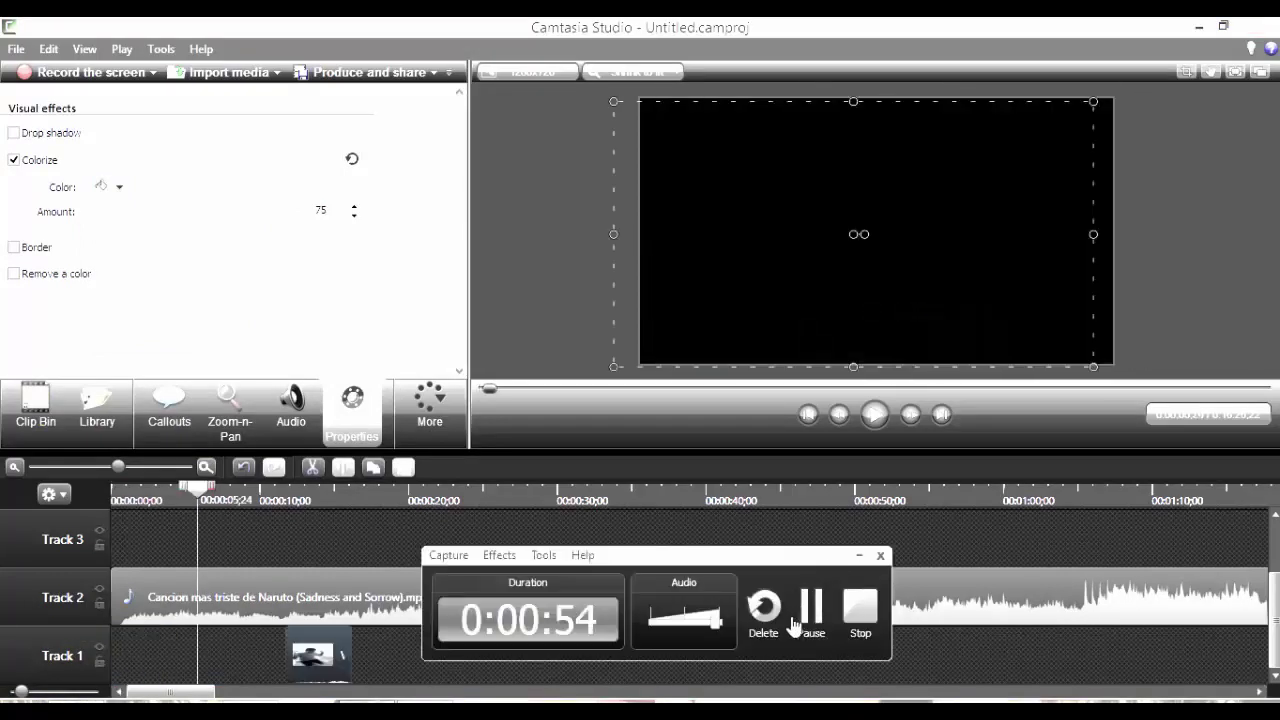